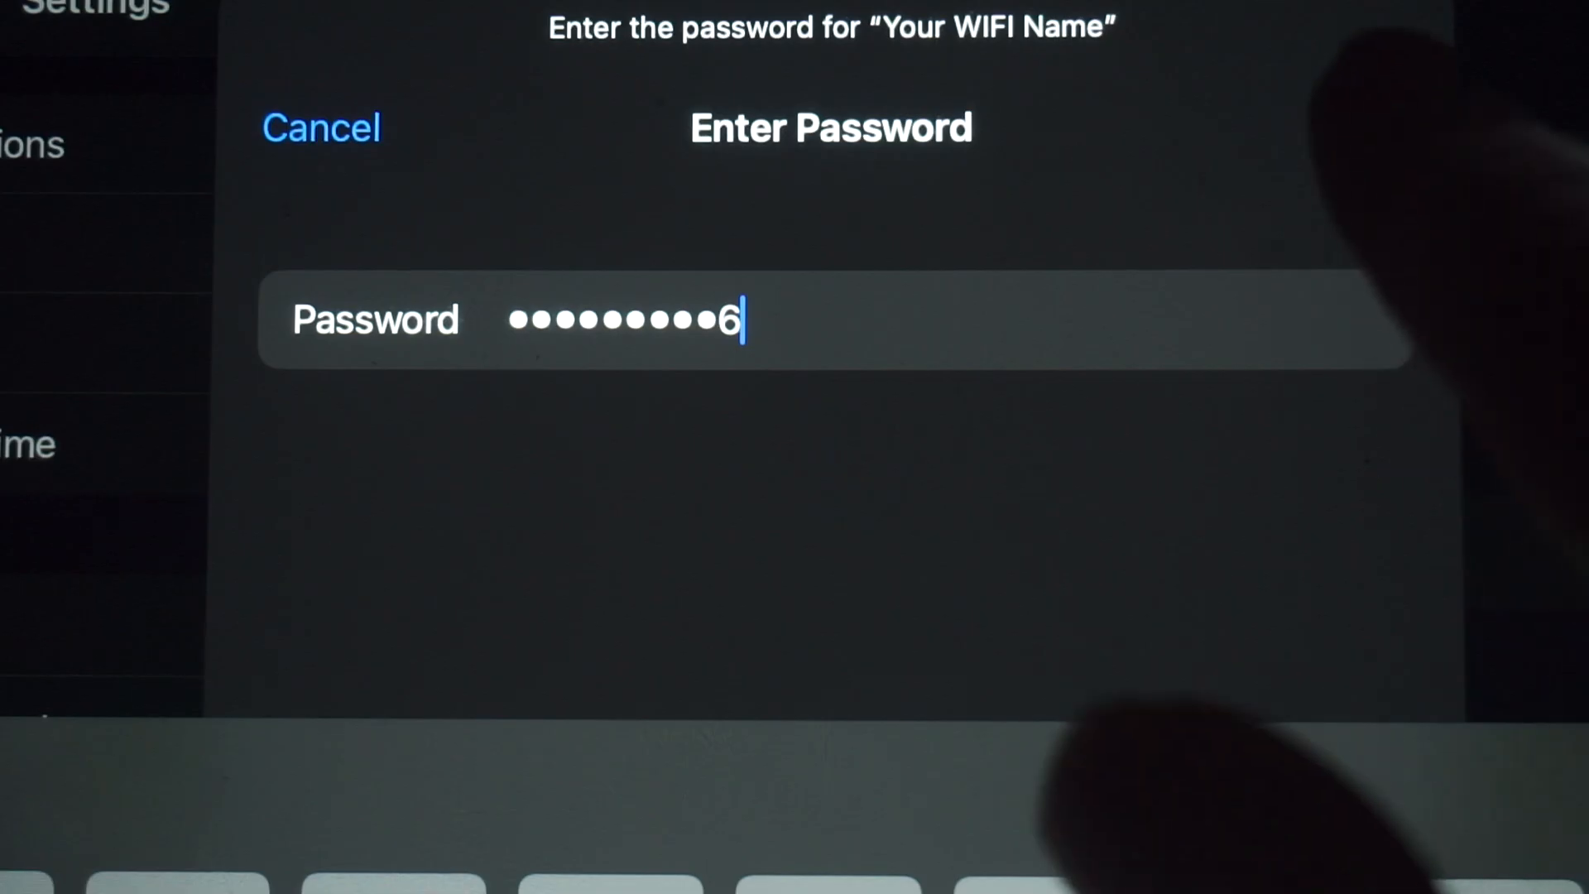
Step: Finish typing the router's WiFi password and join the 'Your WIFI Name' network
{"action": "type", "text": "7"}
{"action": "key", "text": "Return"}
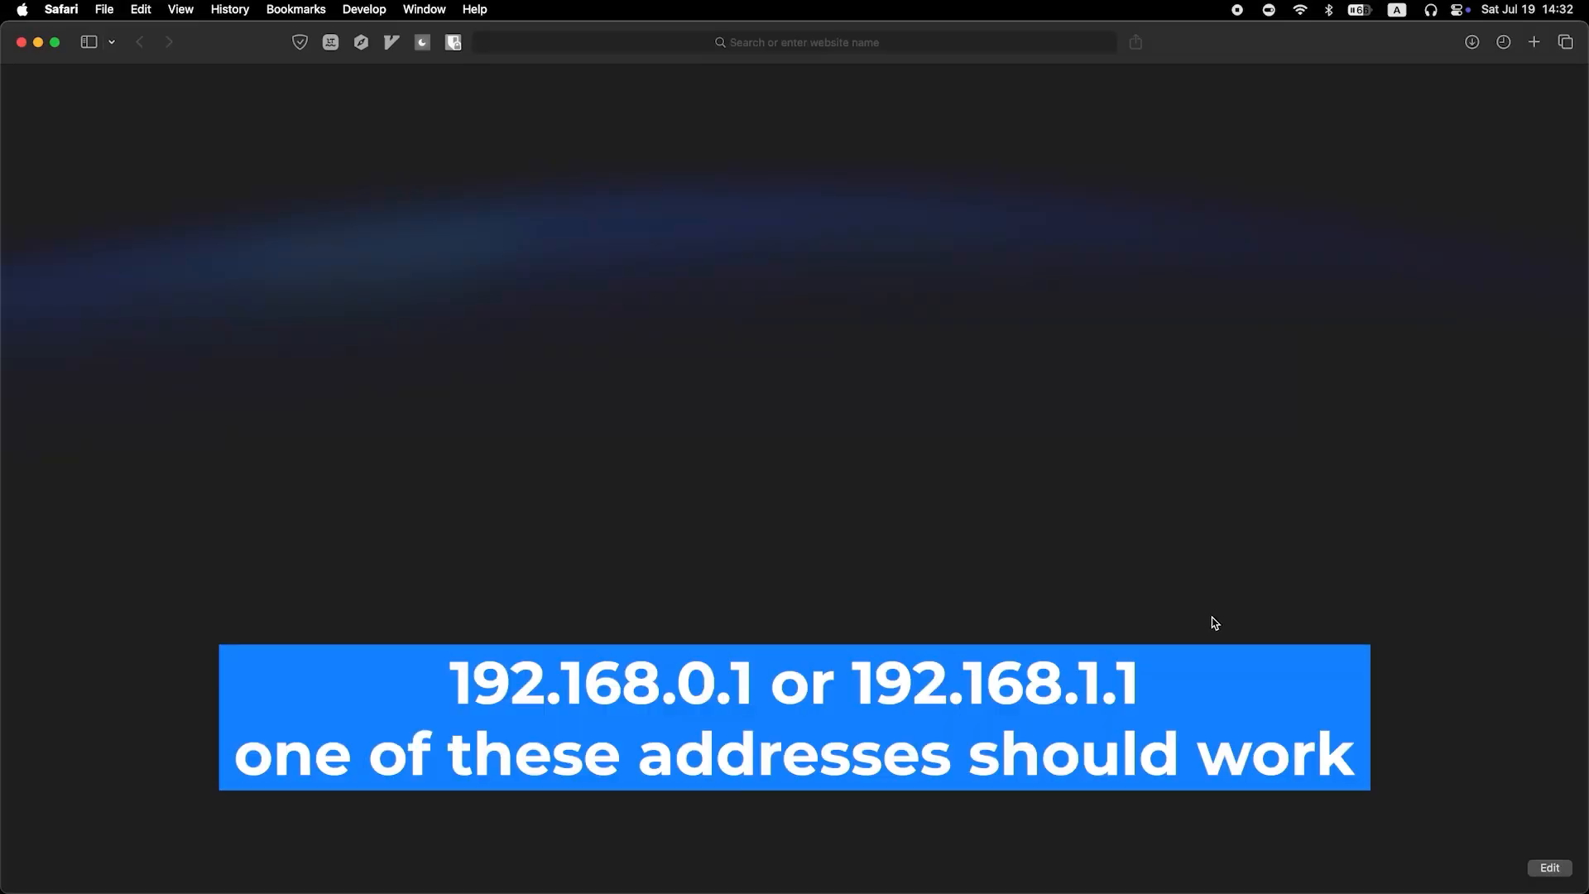
Step: Load 192.168.0.1 in Safari to reach the Tenda login page
{"action": "left_click", "coordinate": [780, 41]}
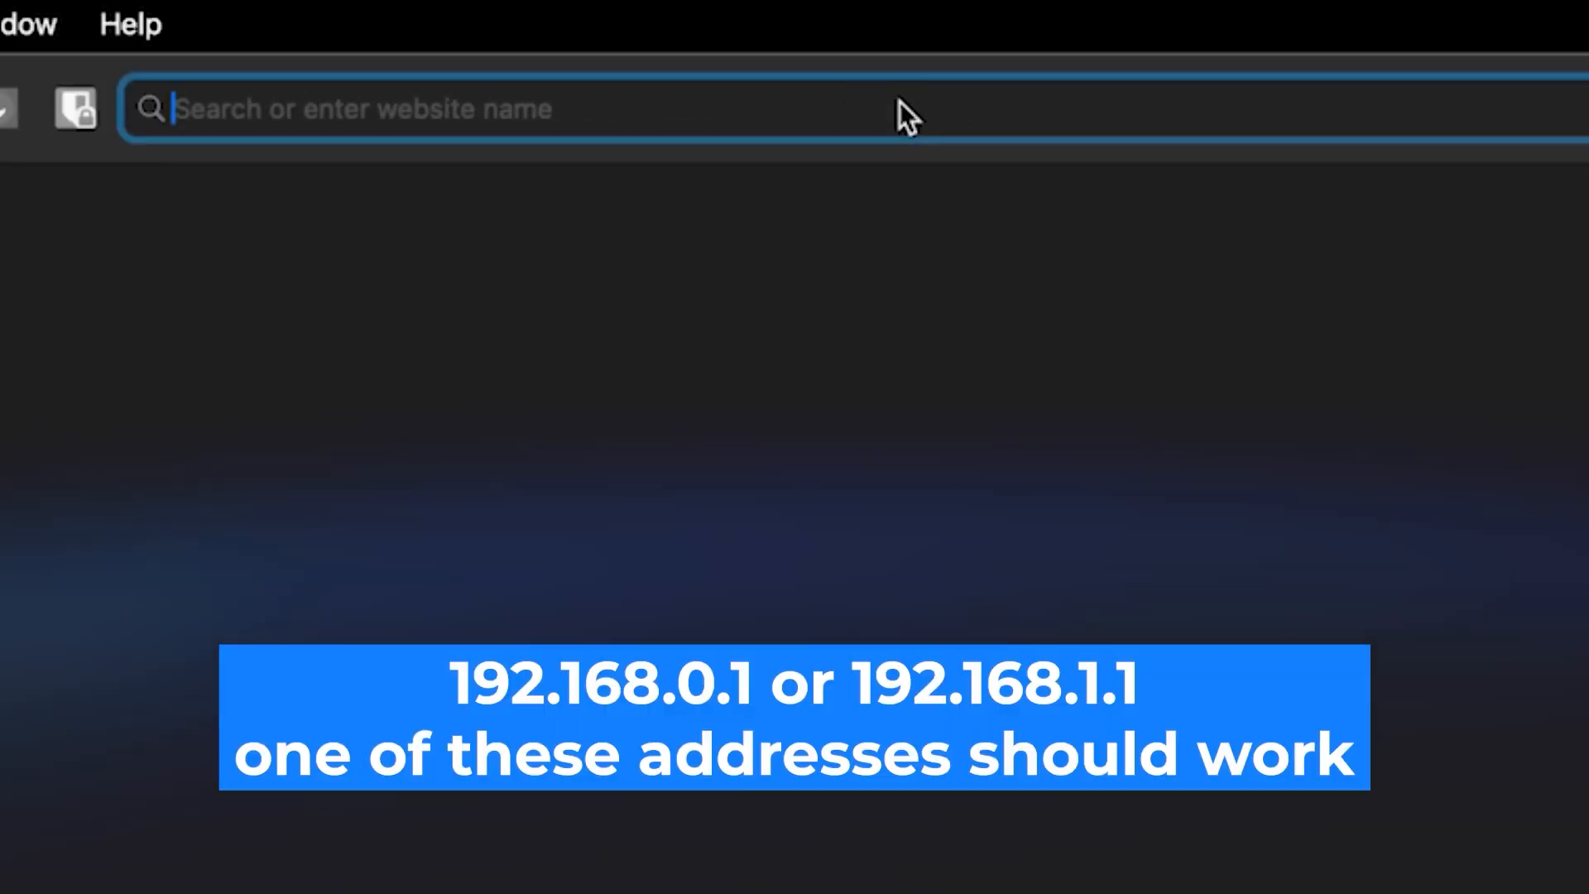
{"action": "type", "text": "192"}
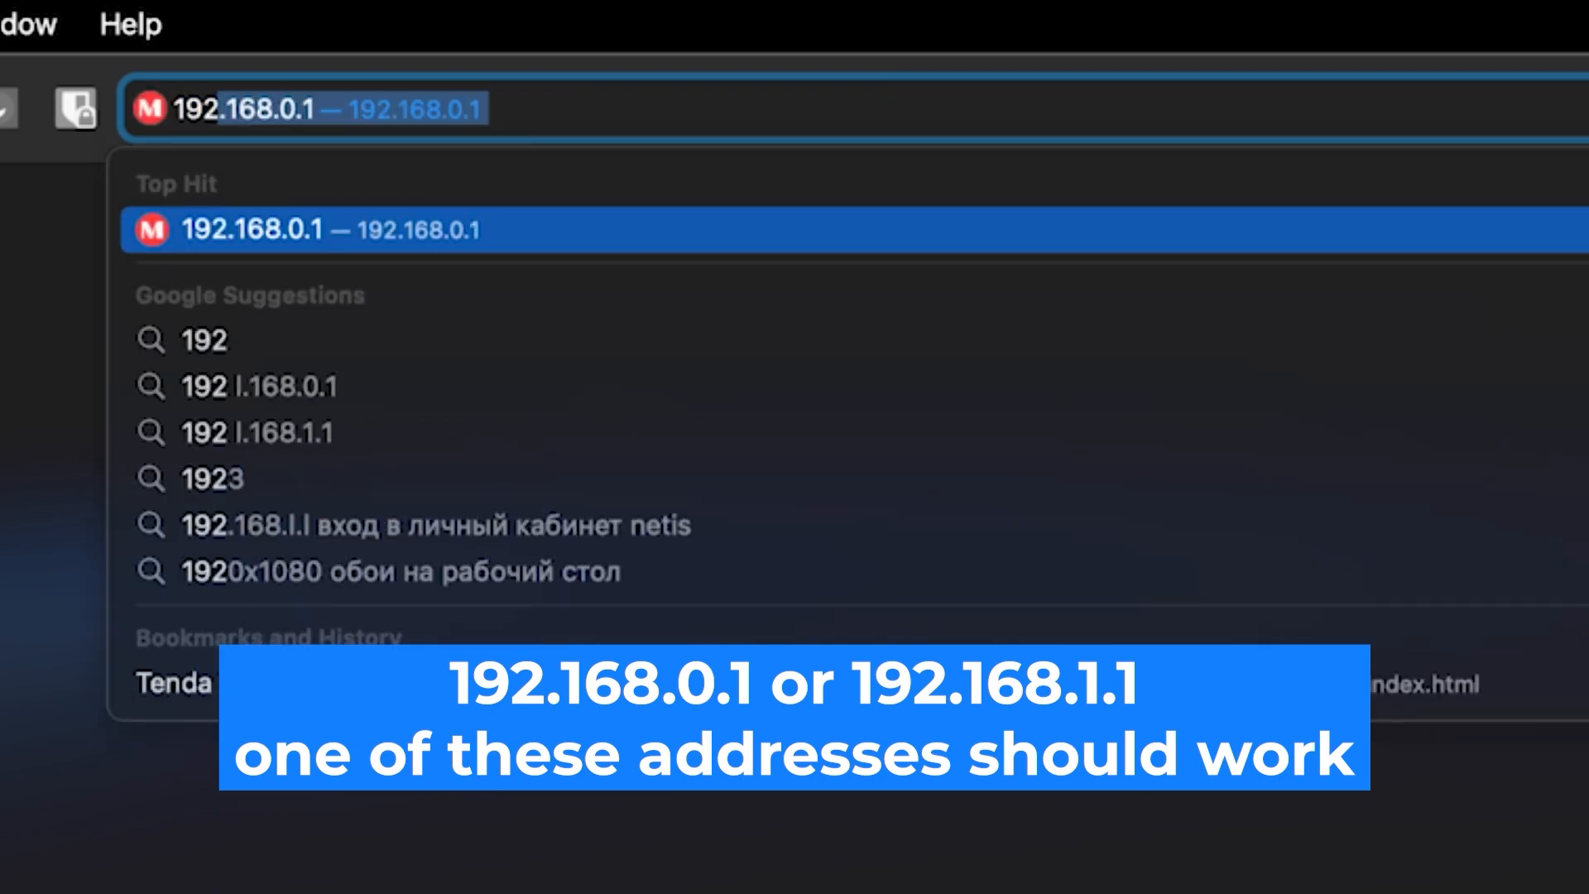
{"action": "type", "text": ".168.0.1"}
{"action": "key", "text": "Return"}
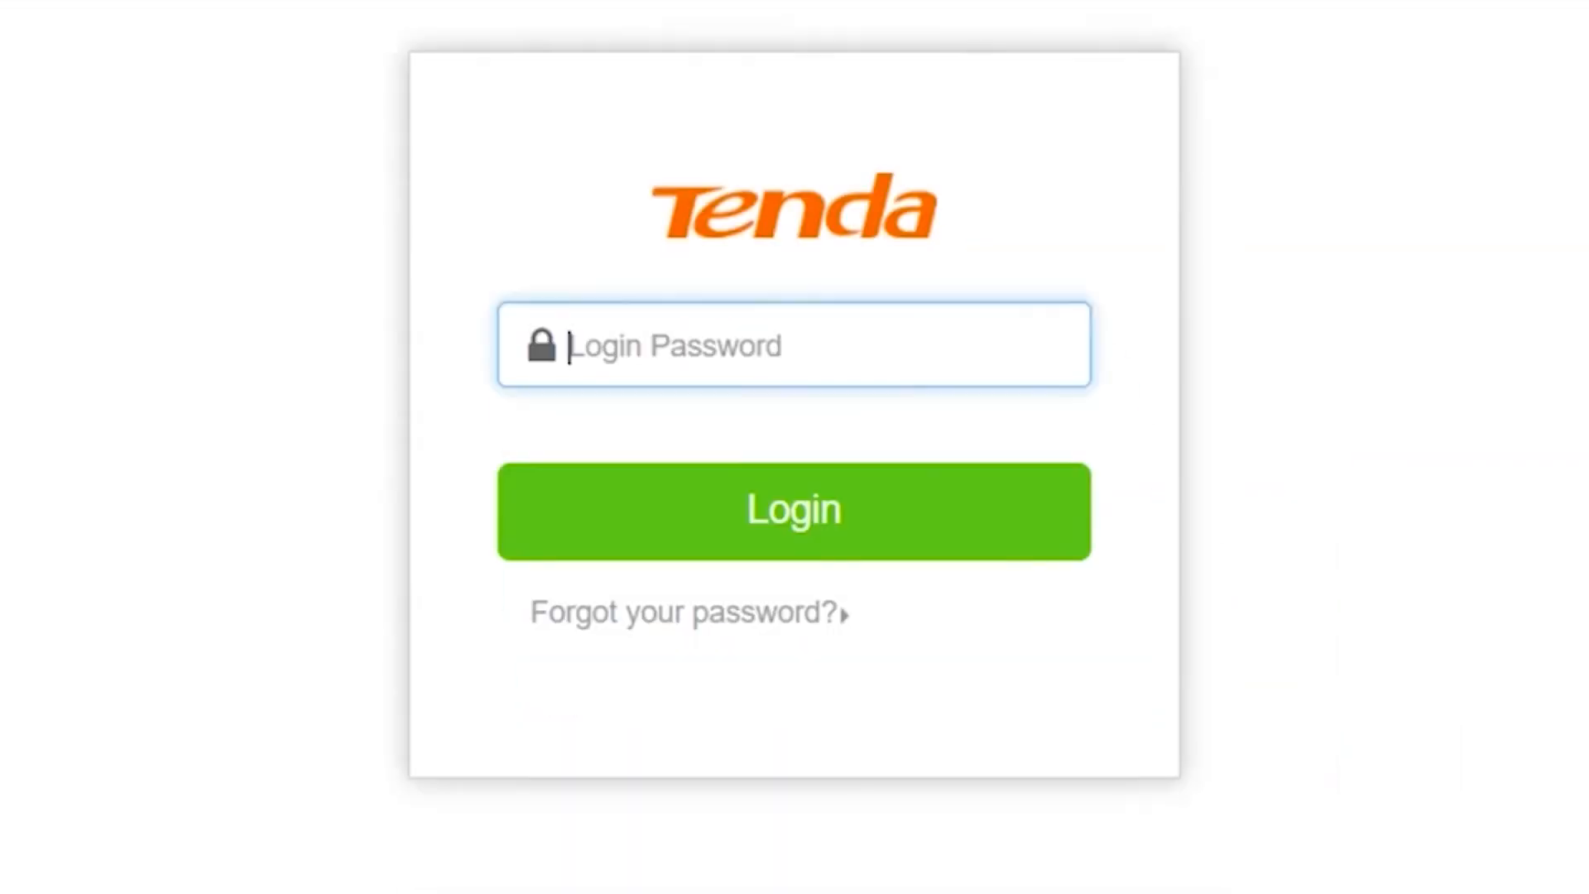
Step: Sign in to the Tenda admin page with the router's default admin password
{"action": "left_click", "coordinate": [798, 332]}
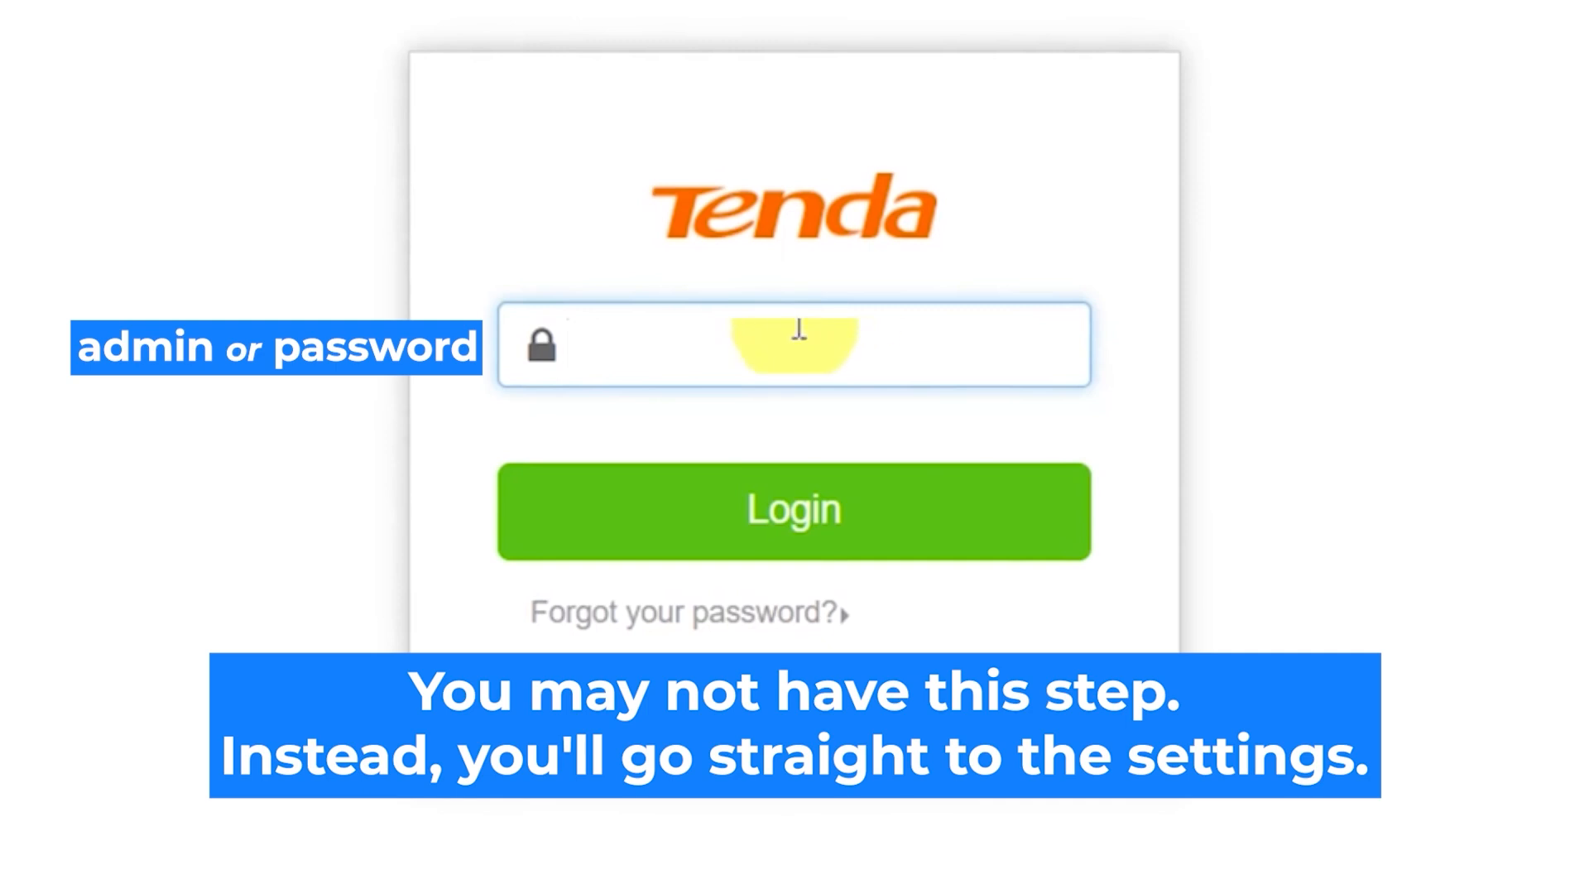
{"action": "type", "text": "admin"}
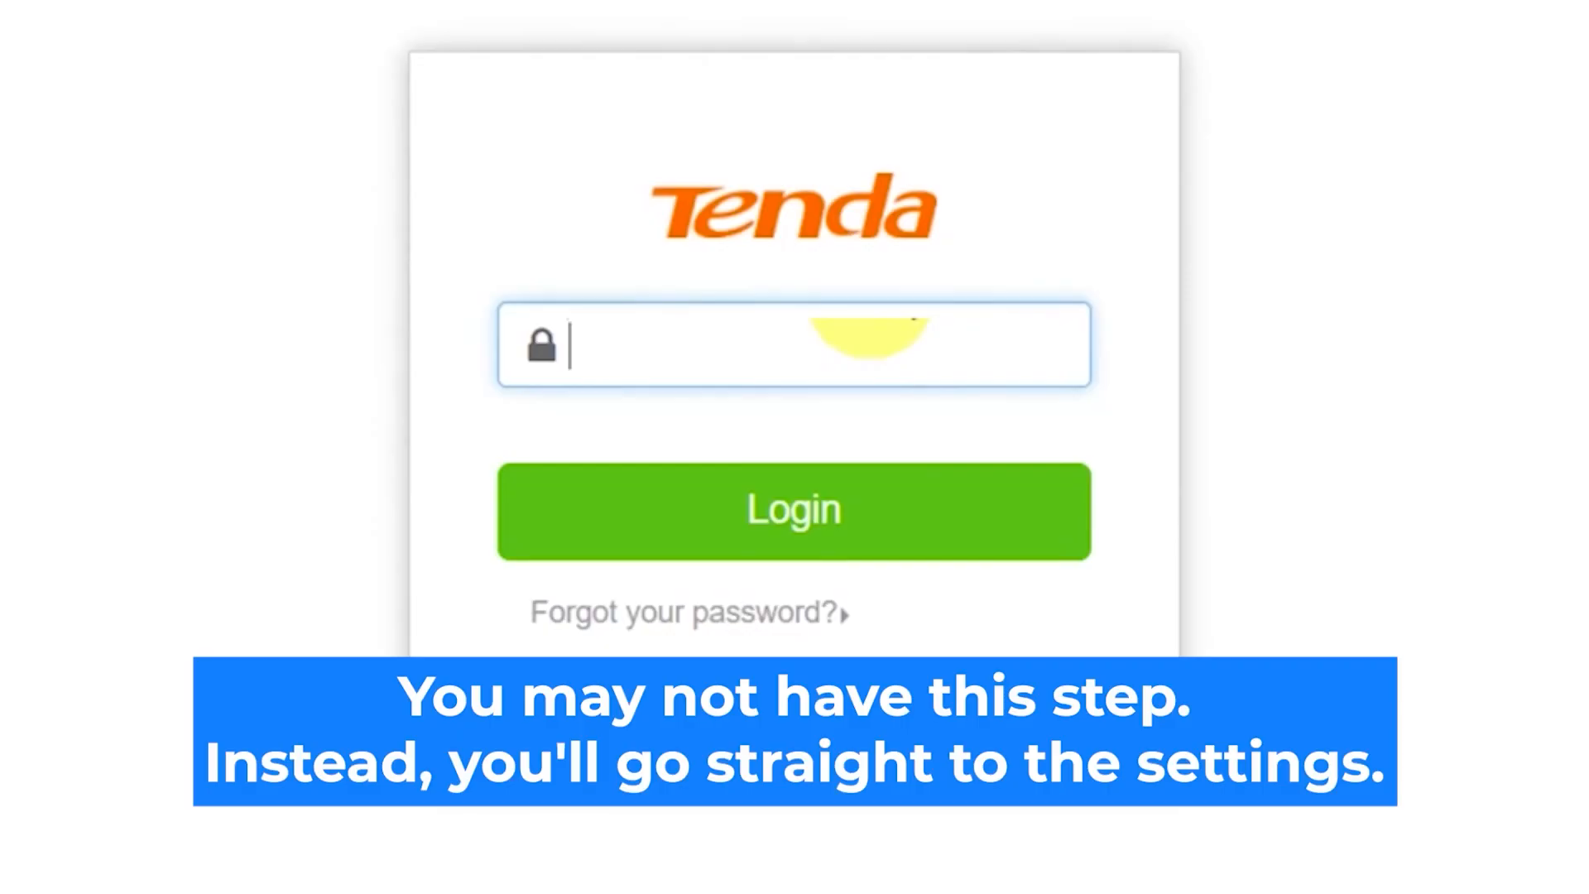
{"action": "type", "text": "admin"}
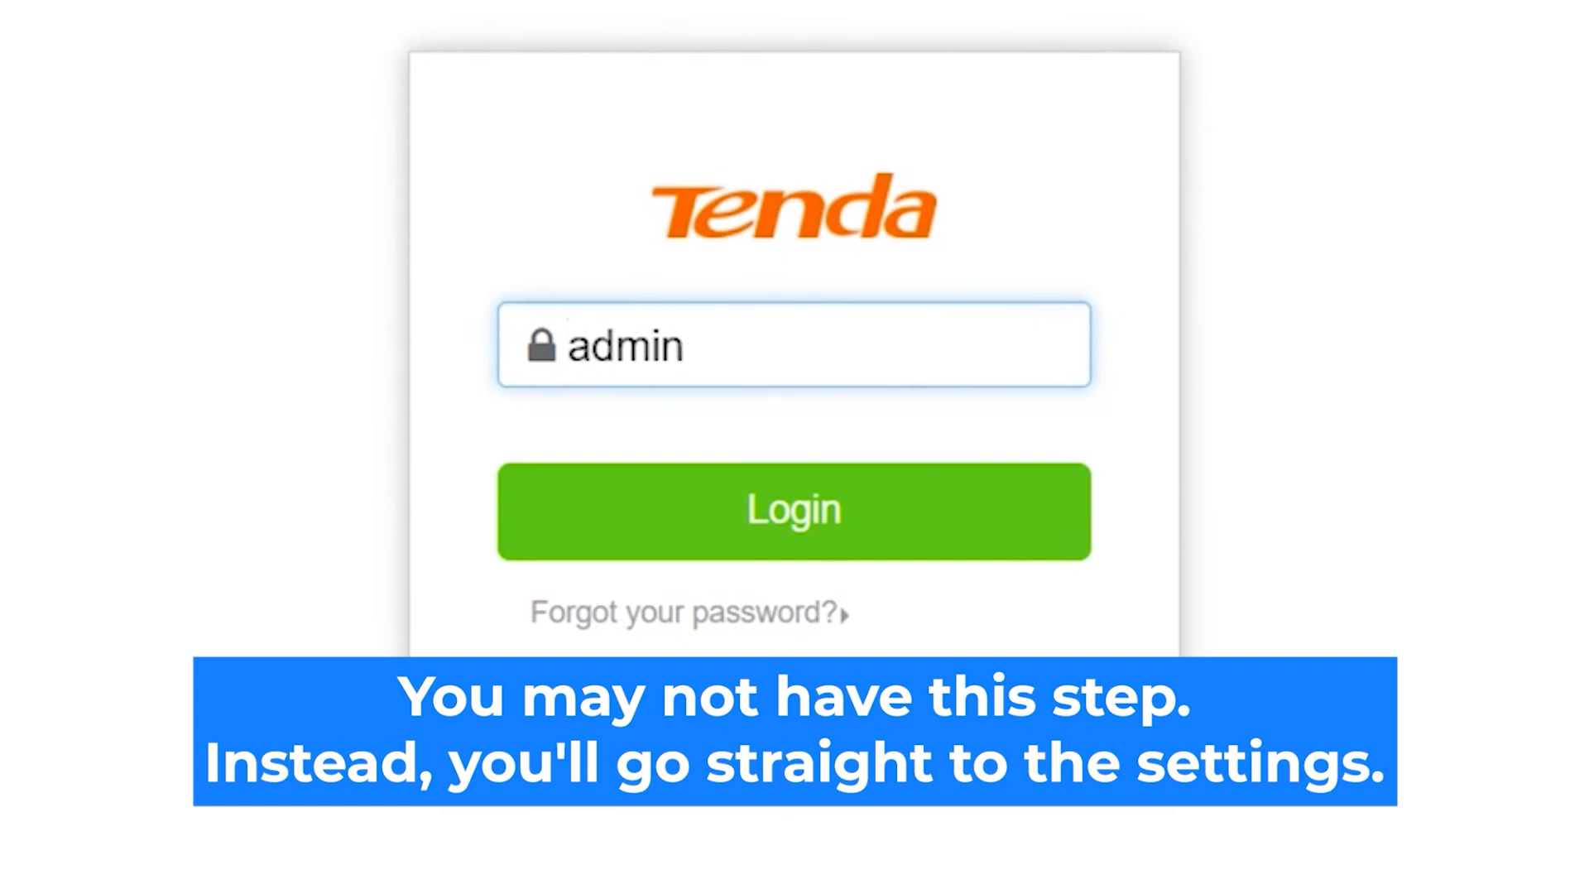
{"action": "left_click", "coordinate": [851, 525]}
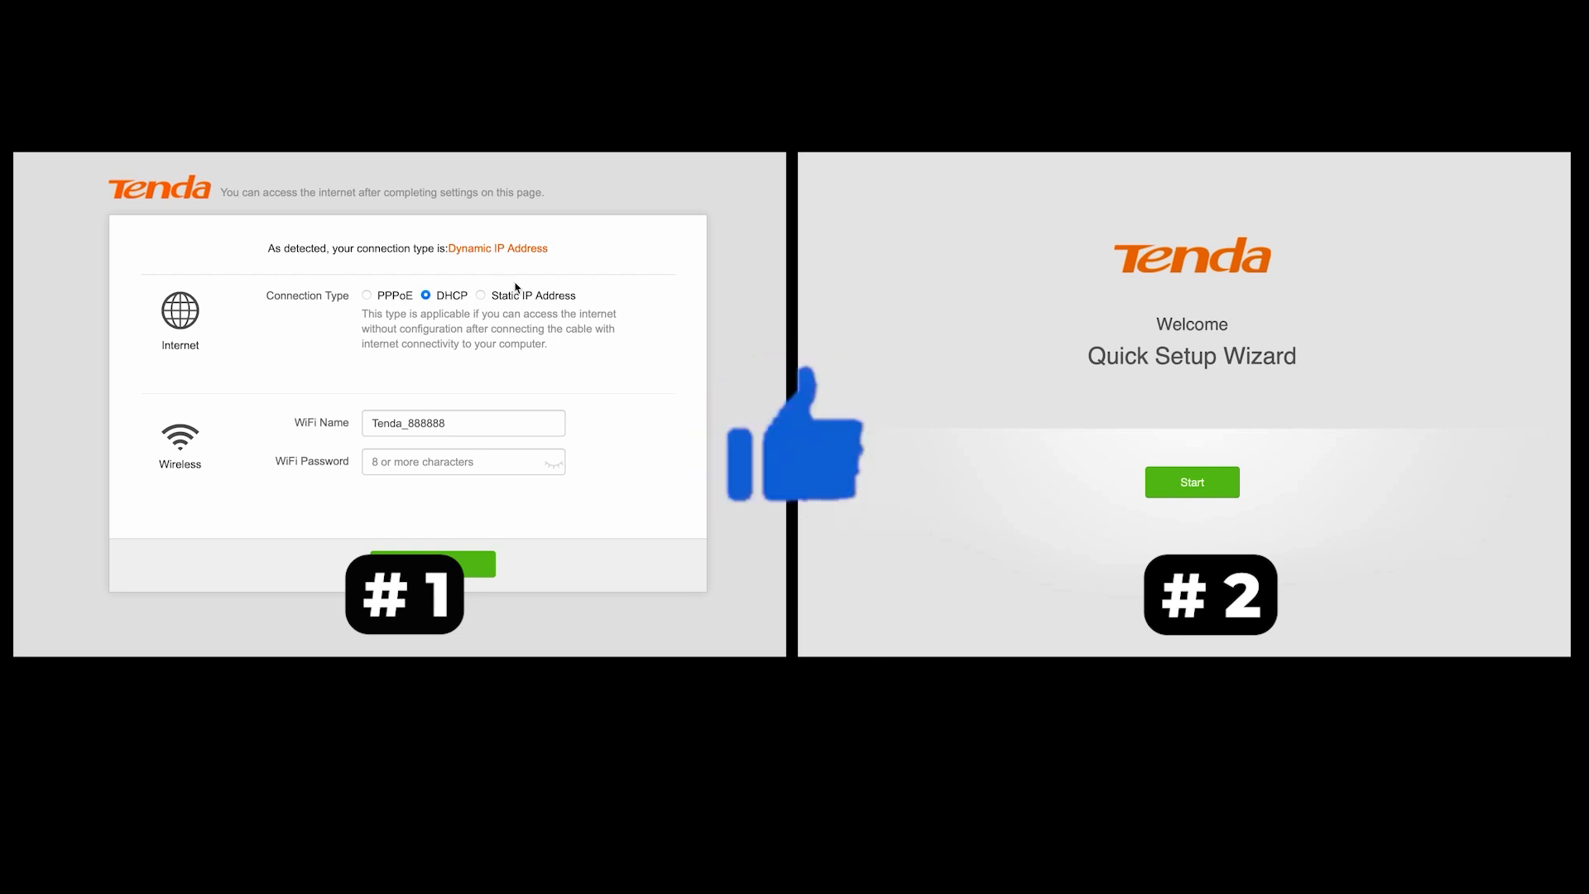
Step: Try Static IP, DHCP and PPPoE in version one, and start version two's wizard
{"action": "left_click", "coordinate": [480, 296]}
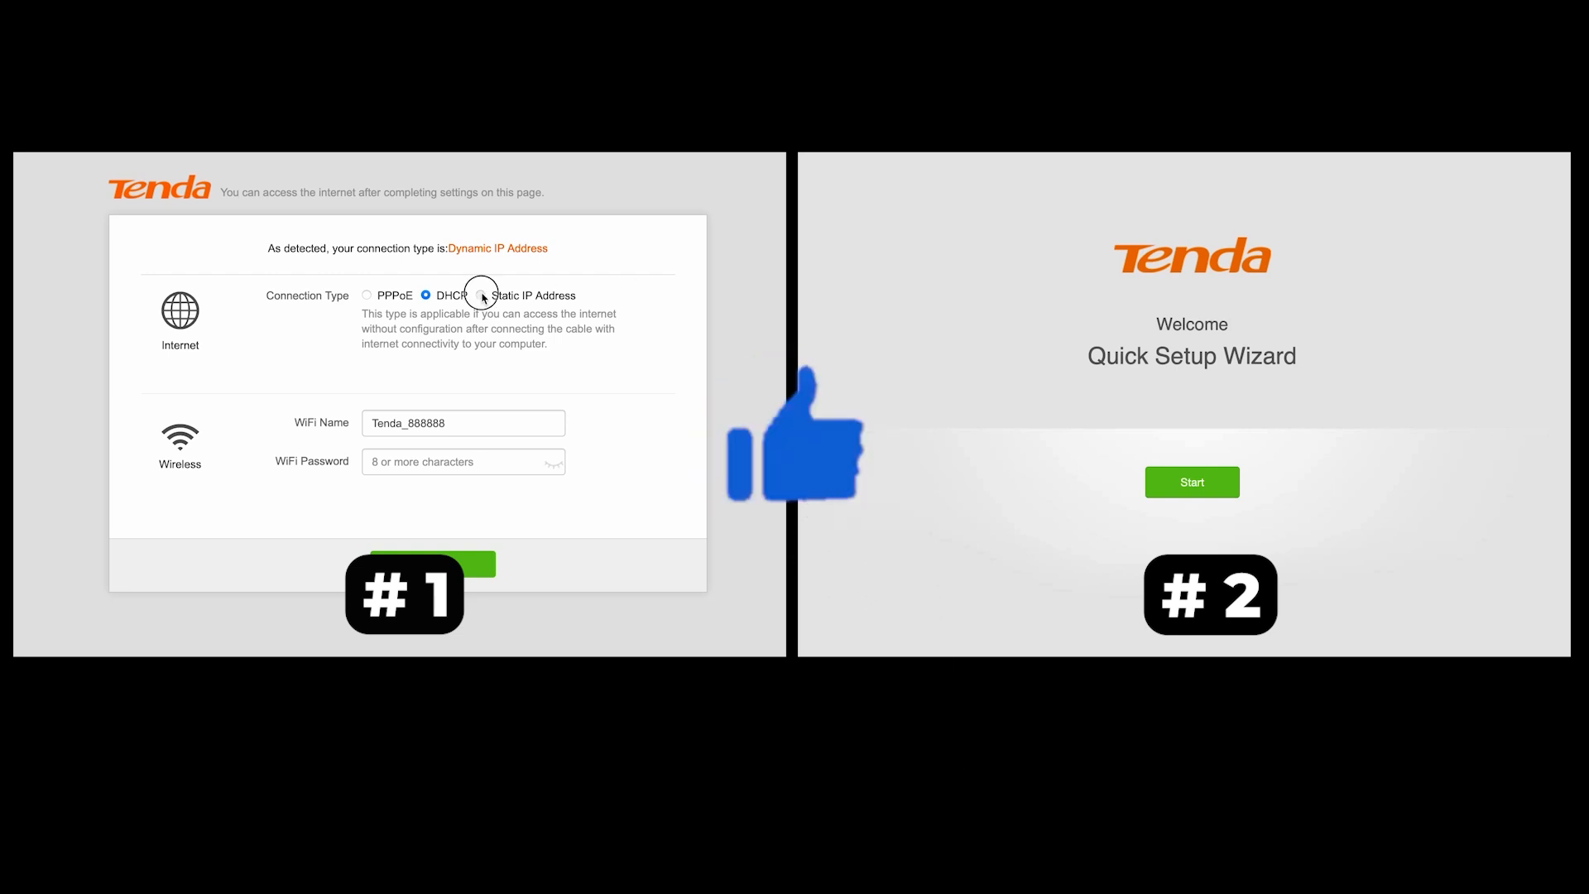
{"action": "left_click", "coordinate": [1208, 485]}
{"action": "left_click", "coordinate": [426, 297]}
{"action": "left_click", "coordinate": [368, 297]}
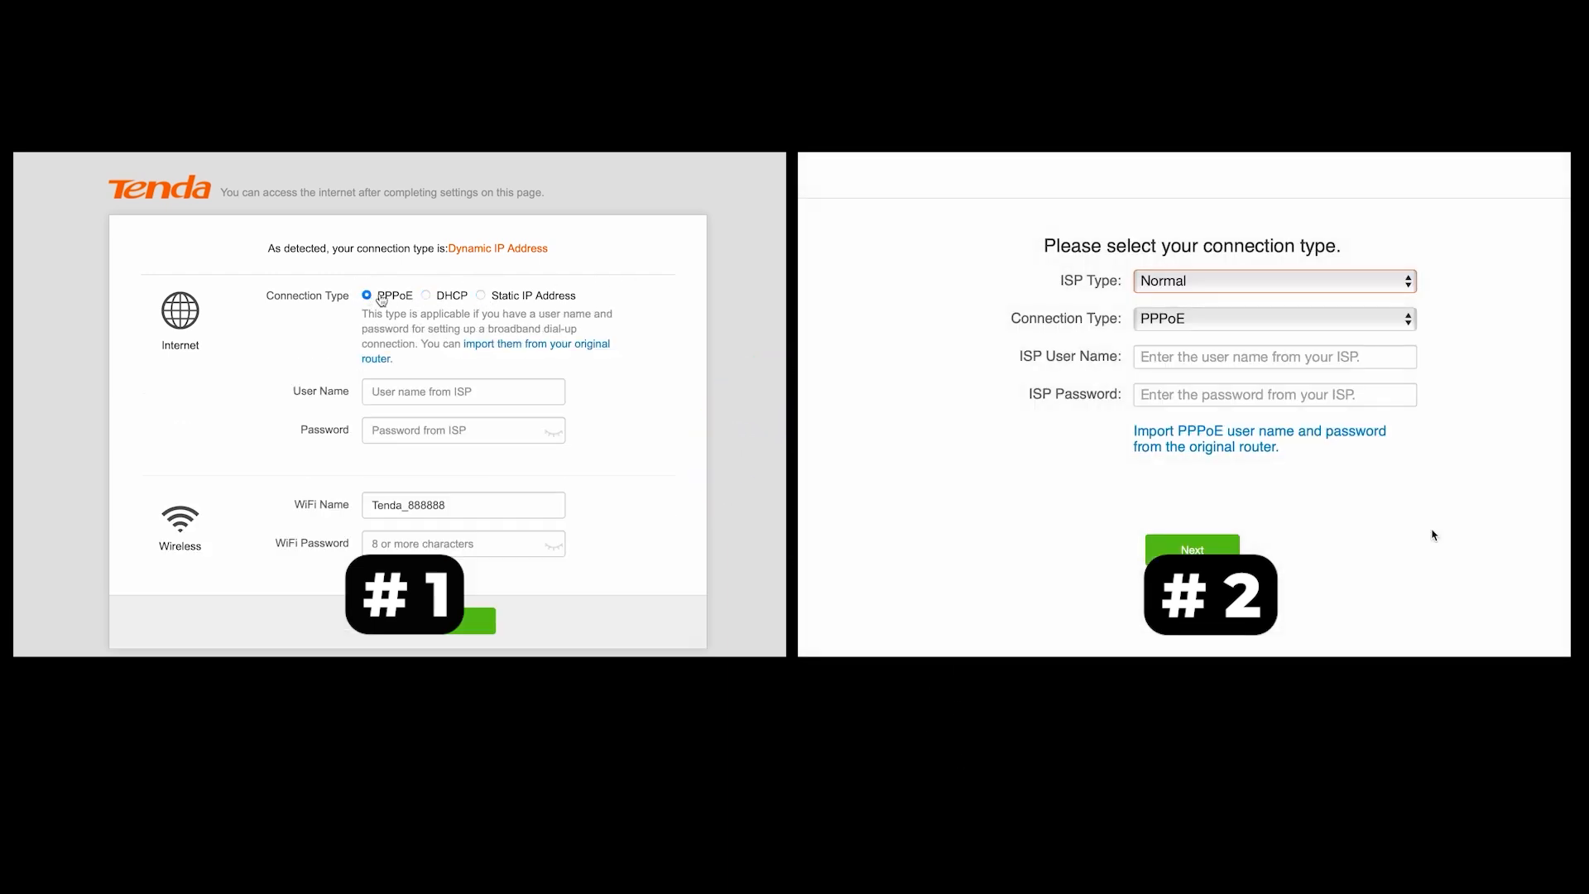
Step: Set version one to DHCP and keep Normal as version two's ISP type
{"action": "left_click", "coordinate": [1376, 286]}
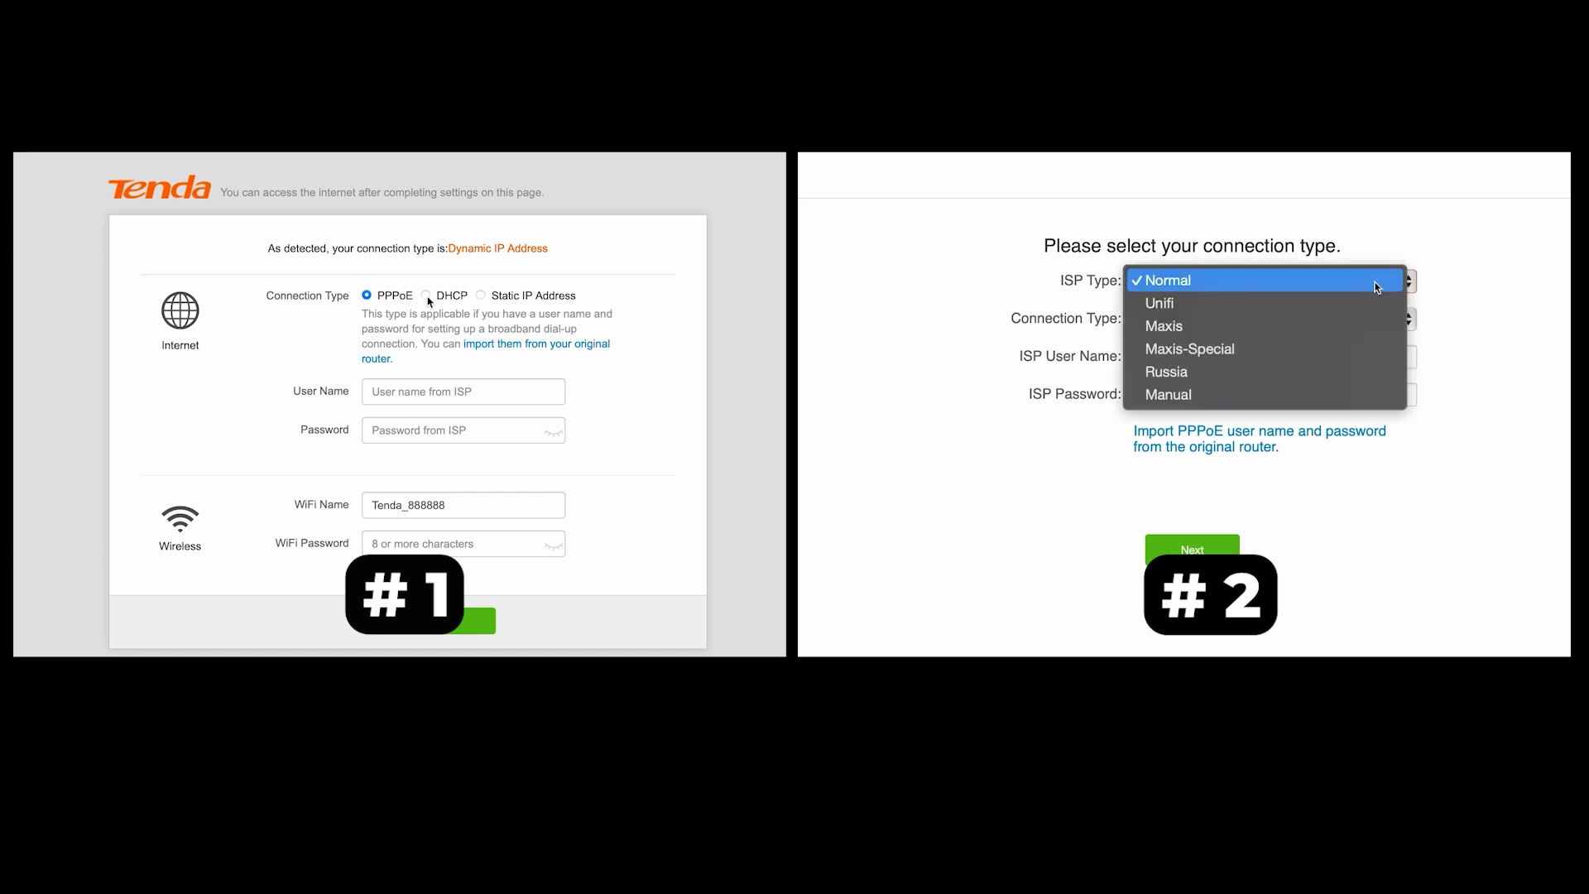
{"action": "left_click", "coordinate": [427, 297]}
{"action": "left_click", "coordinate": [447, 463]}
{"action": "left_click", "coordinate": [1314, 287]}
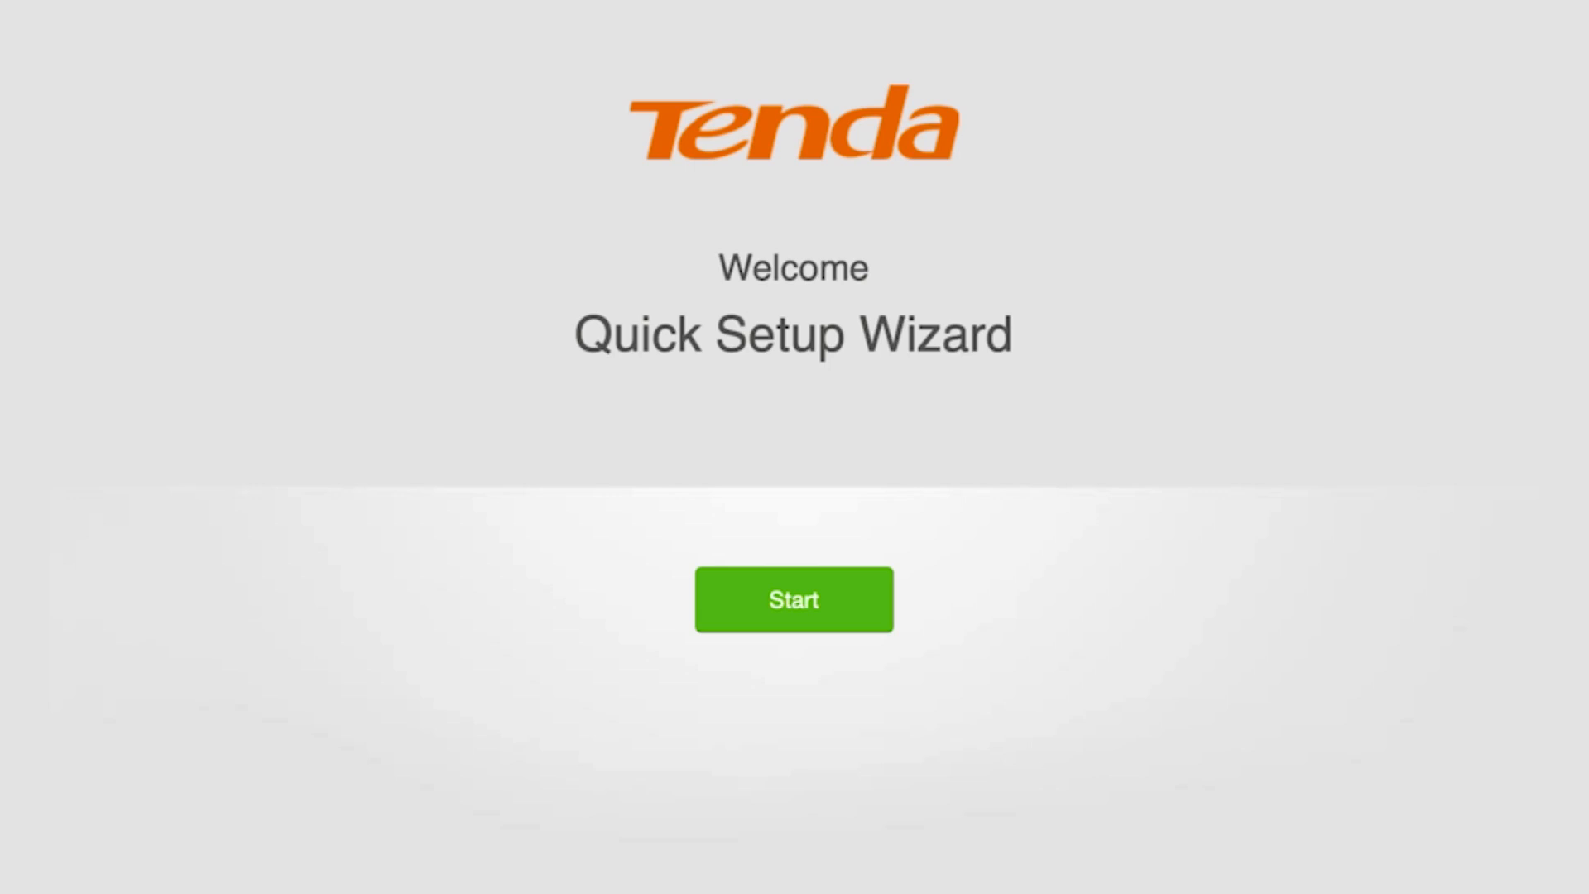
Step: Begin Quick Setup, choose Dynamic IP Address with ISP type Normal, and advance to WiFi Settings
{"action": "left_click", "coordinate": [785, 599]}
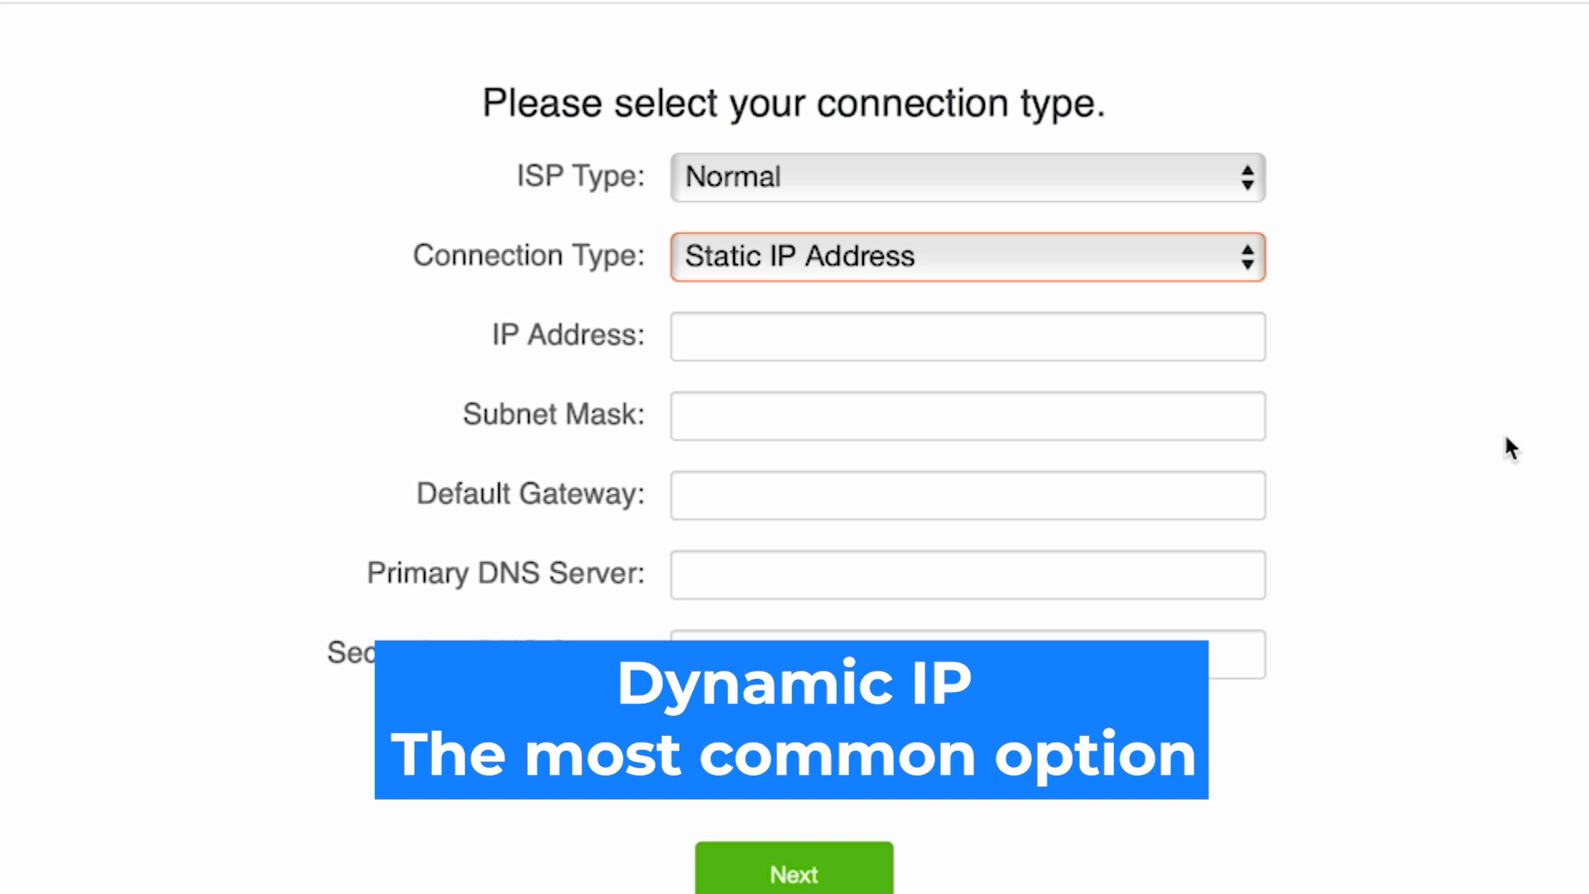
{"action": "left_click", "coordinate": [1115, 256]}
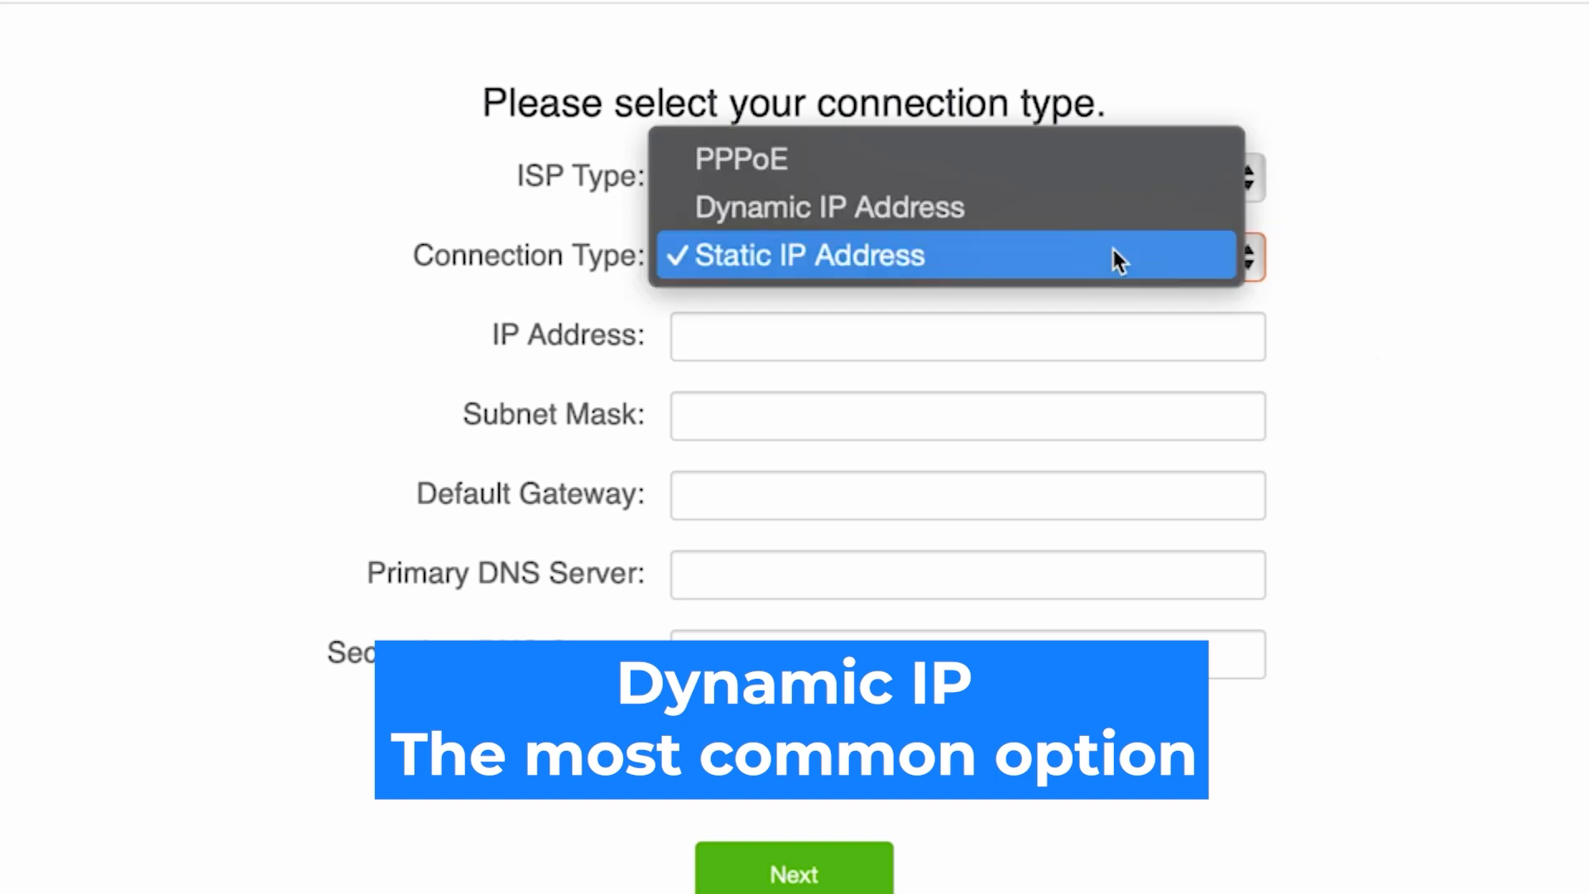
{"action": "left_click", "coordinate": [935, 207]}
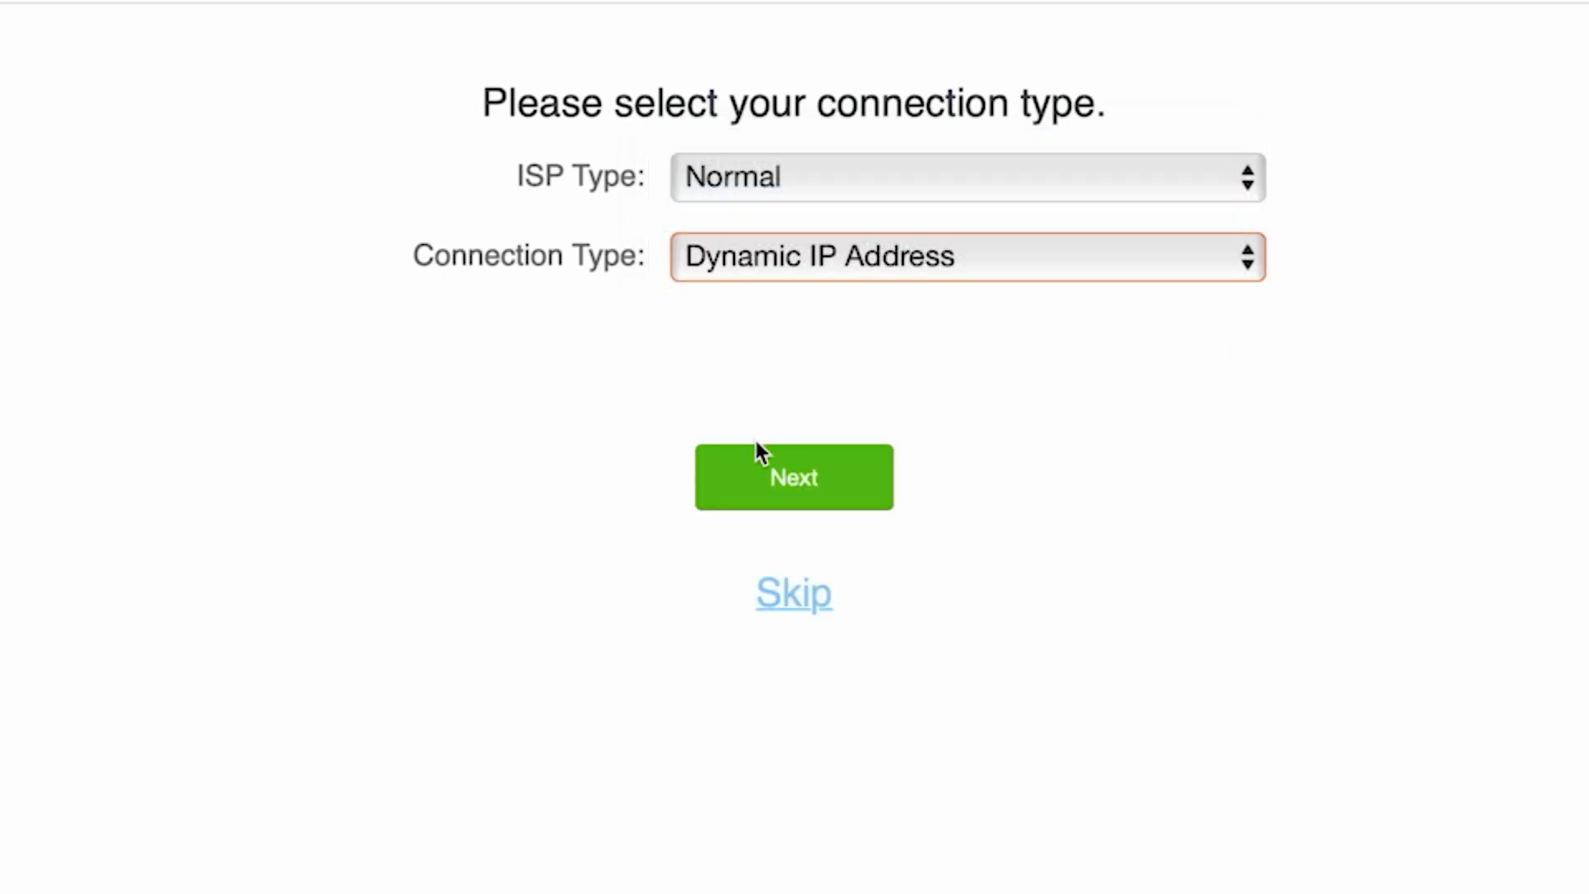
{"action": "left_click", "coordinate": [787, 492]}
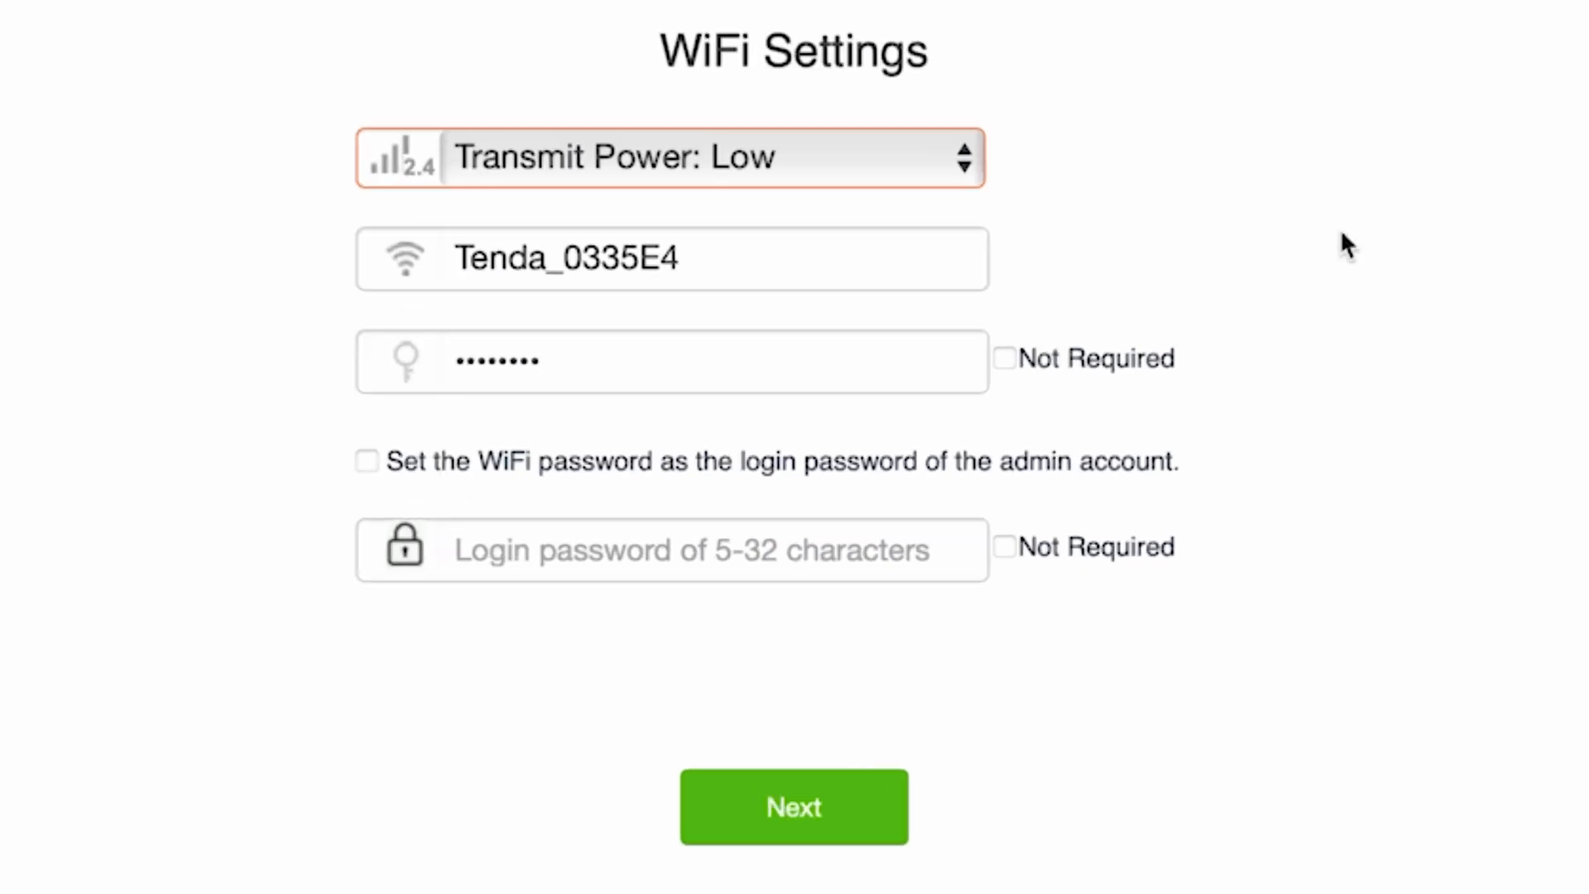
Step: Shorten the WiFi name to 'Tenda' and enter a WiFi password
{"action": "left_click_drag", "start_coordinate": [744, 261], "coordinate": [550, 266]}
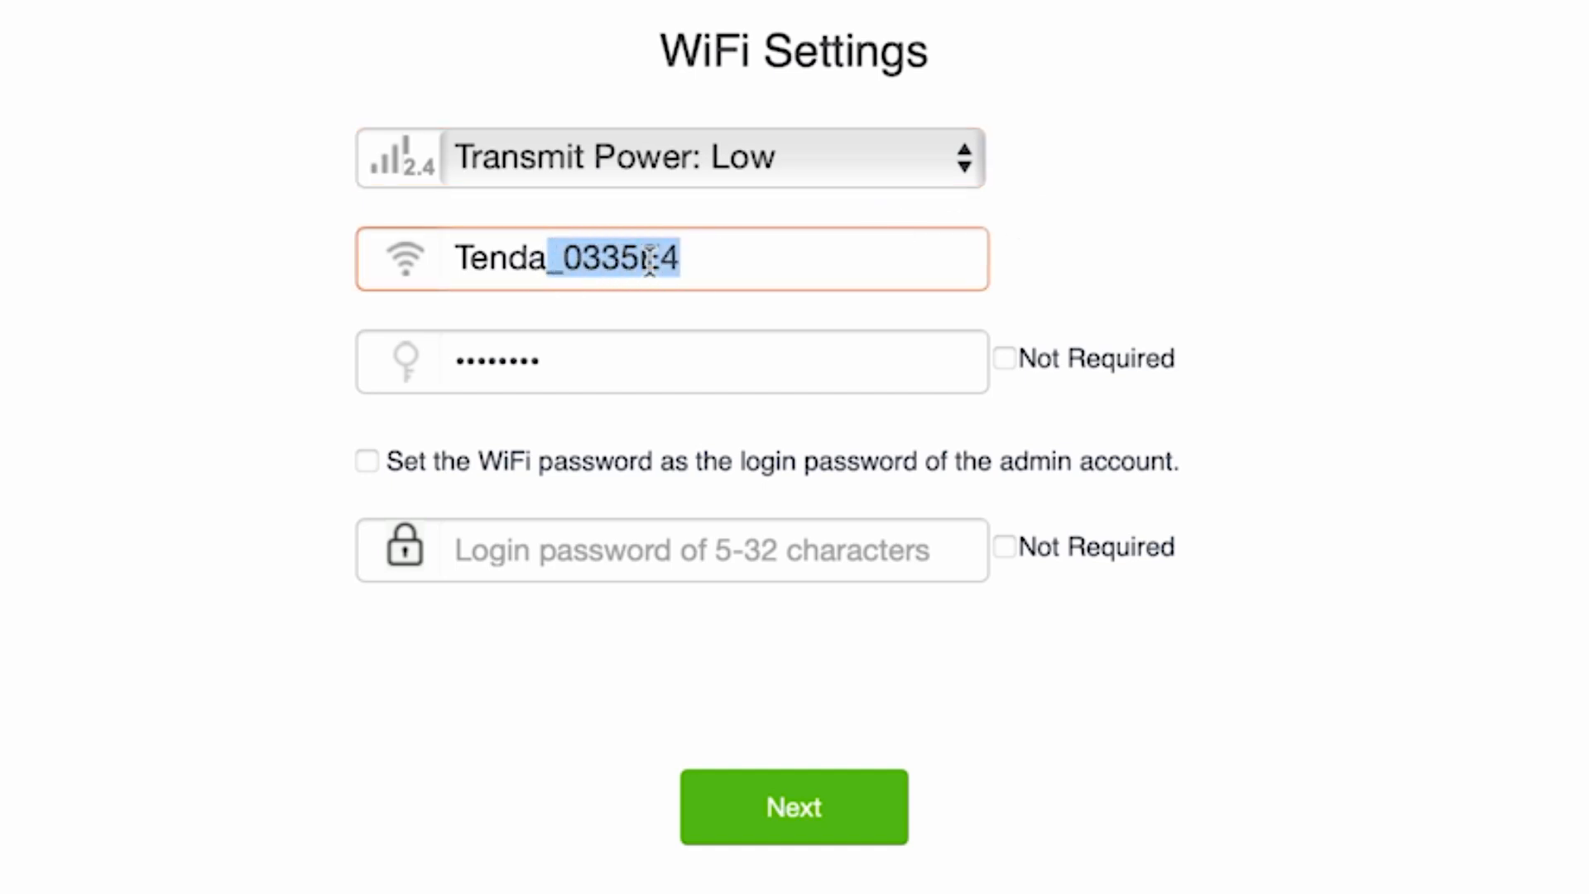
{"action": "key", "text": "BackSpace"}
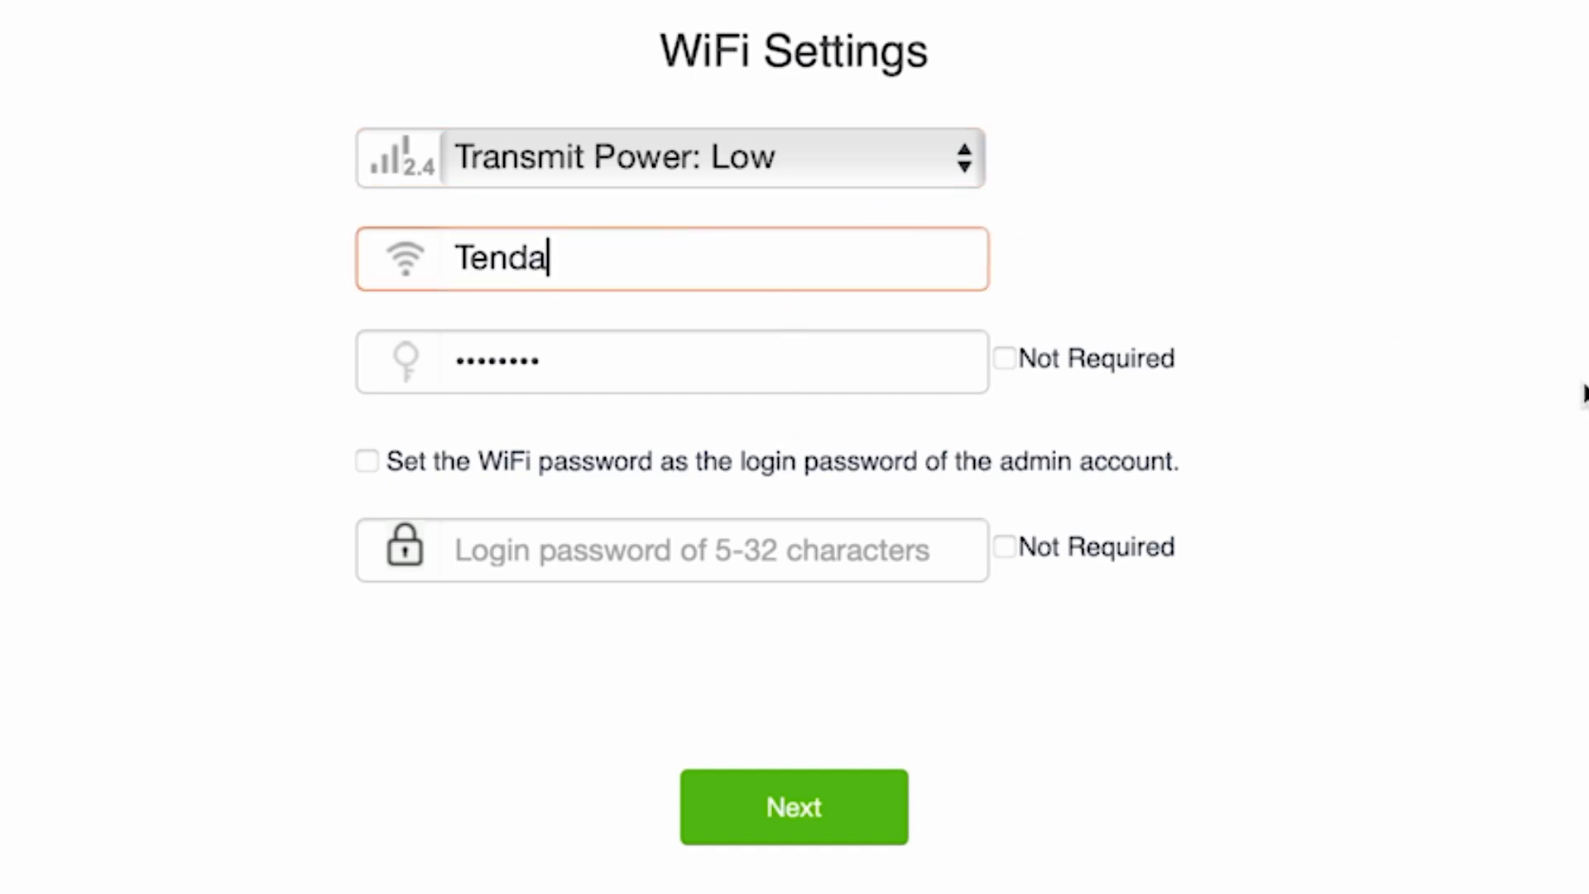
{"action": "left_click", "coordinate": [1584, 384]}
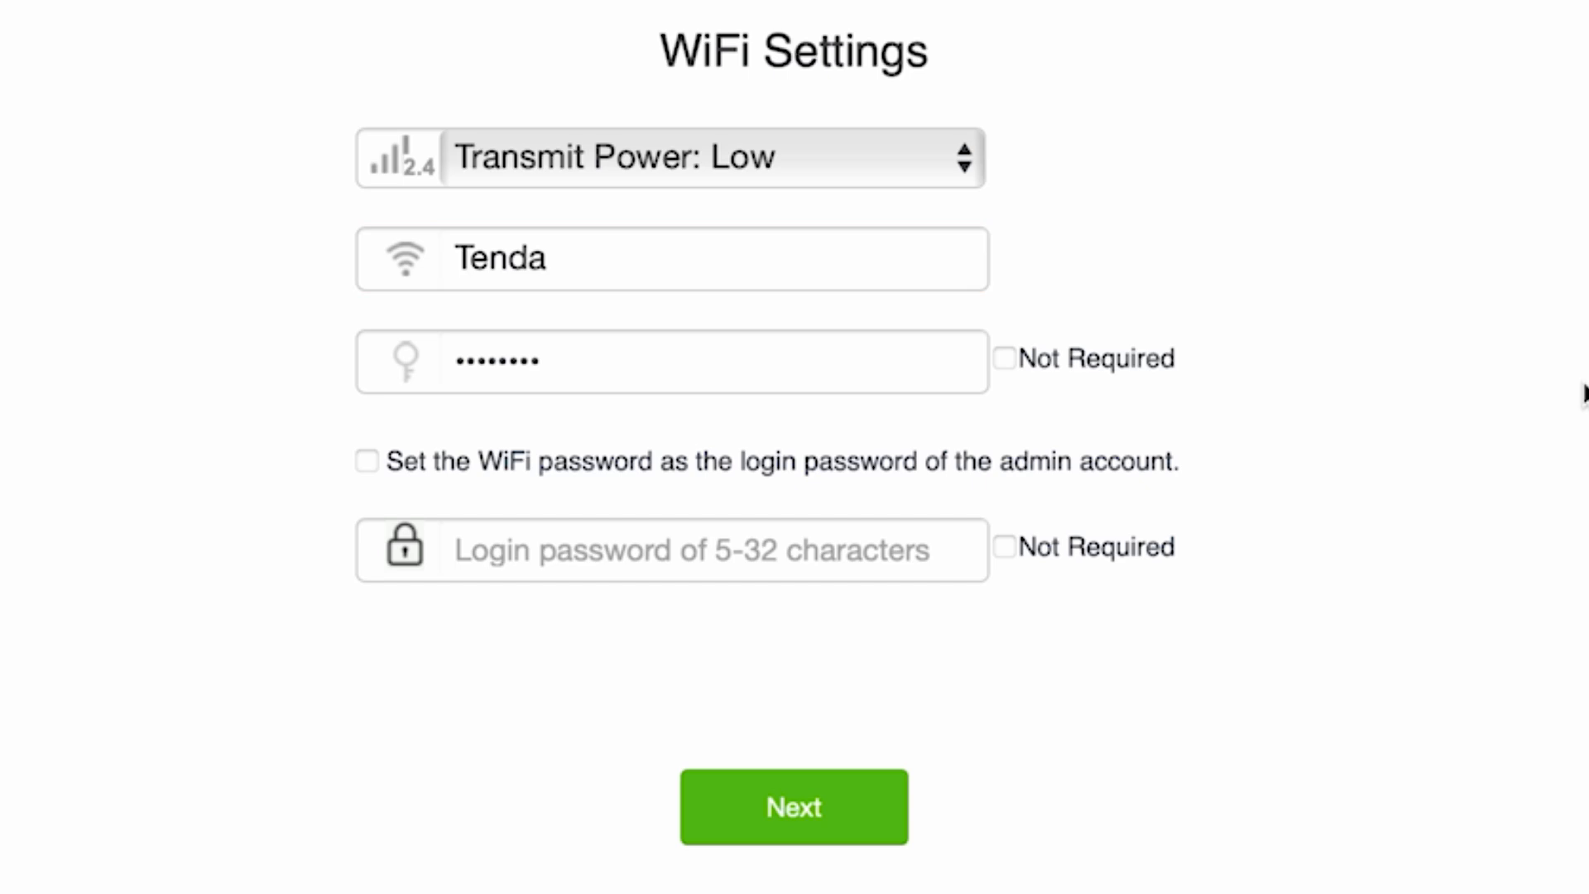
{"action": "left_click", "coordinate": [756, 370]}
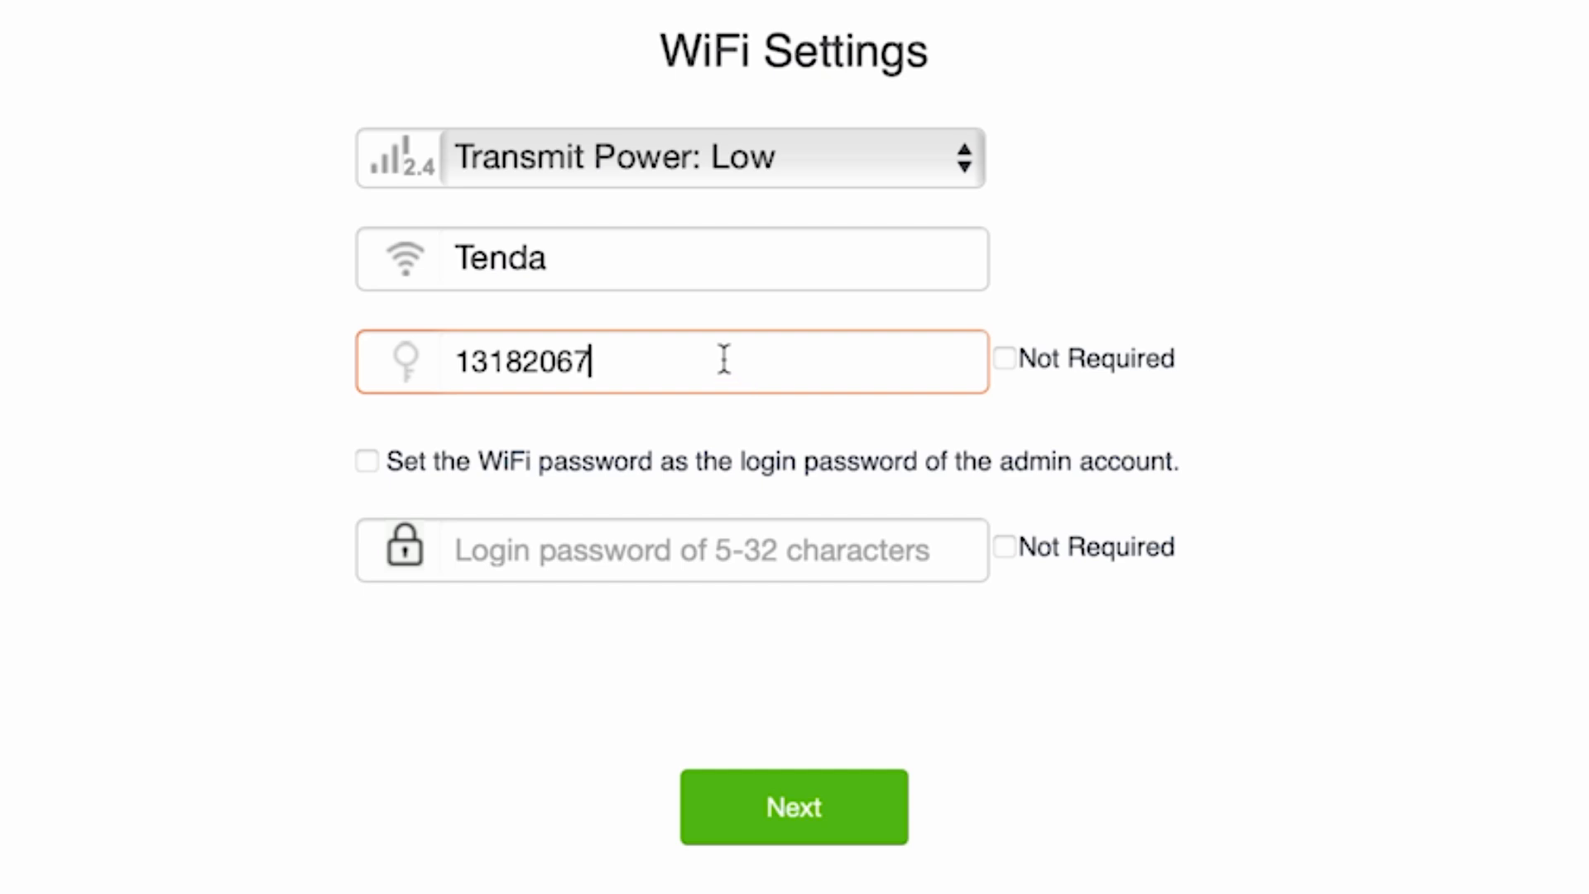
Step: Keep a separate admin login password instead of the WiFi password, enter it, and finish
{"action": "left_click", "coordinate": [367, 462]}
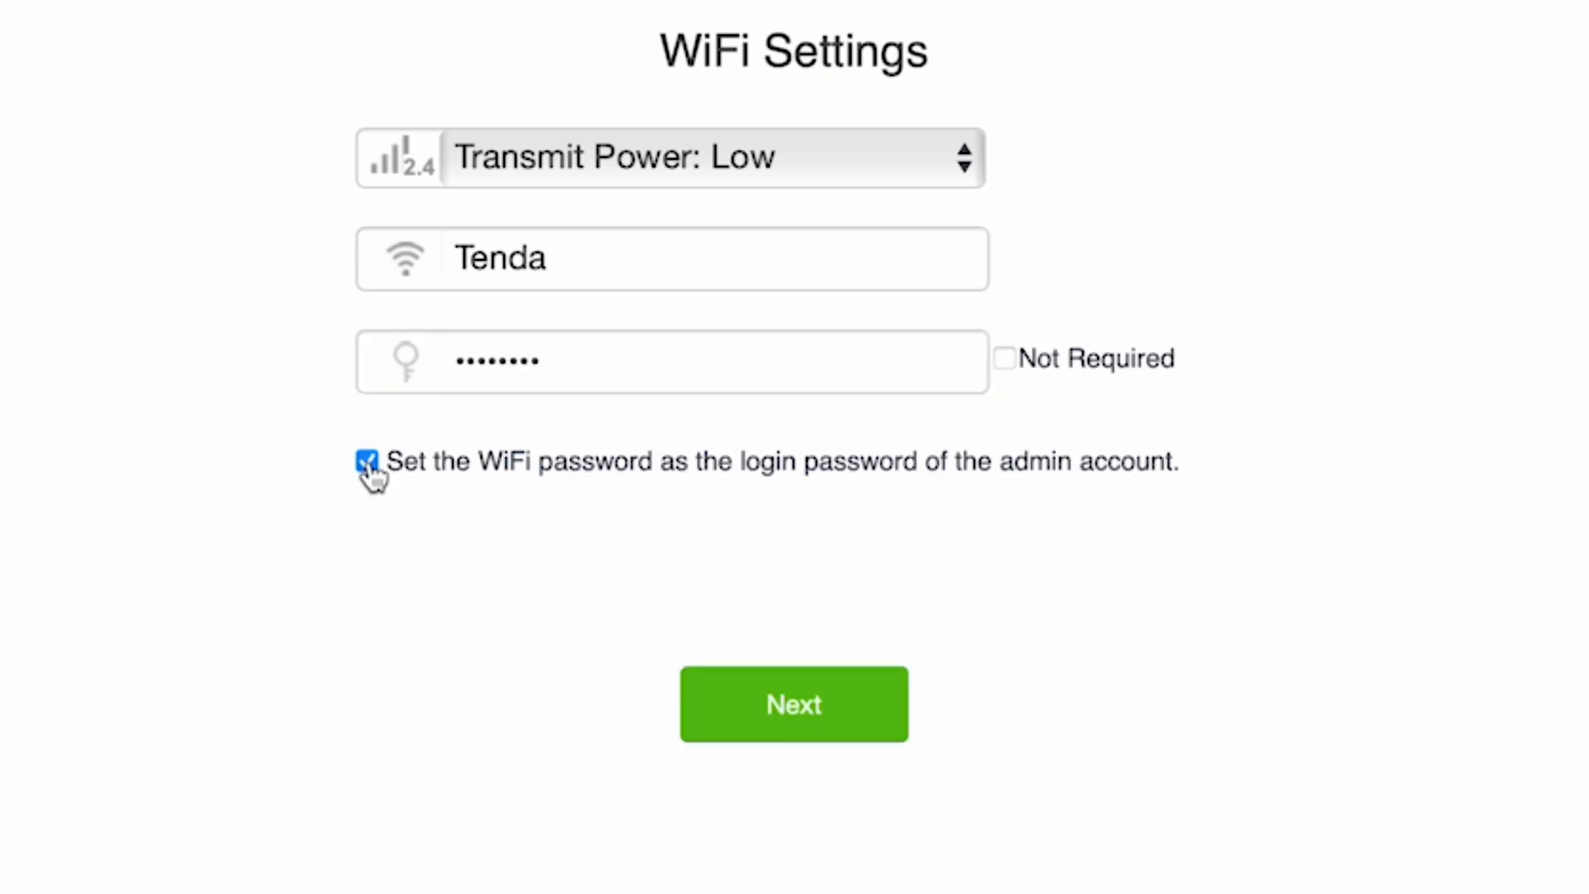
{"action": "left_click", "coordinate": [368, 463]}
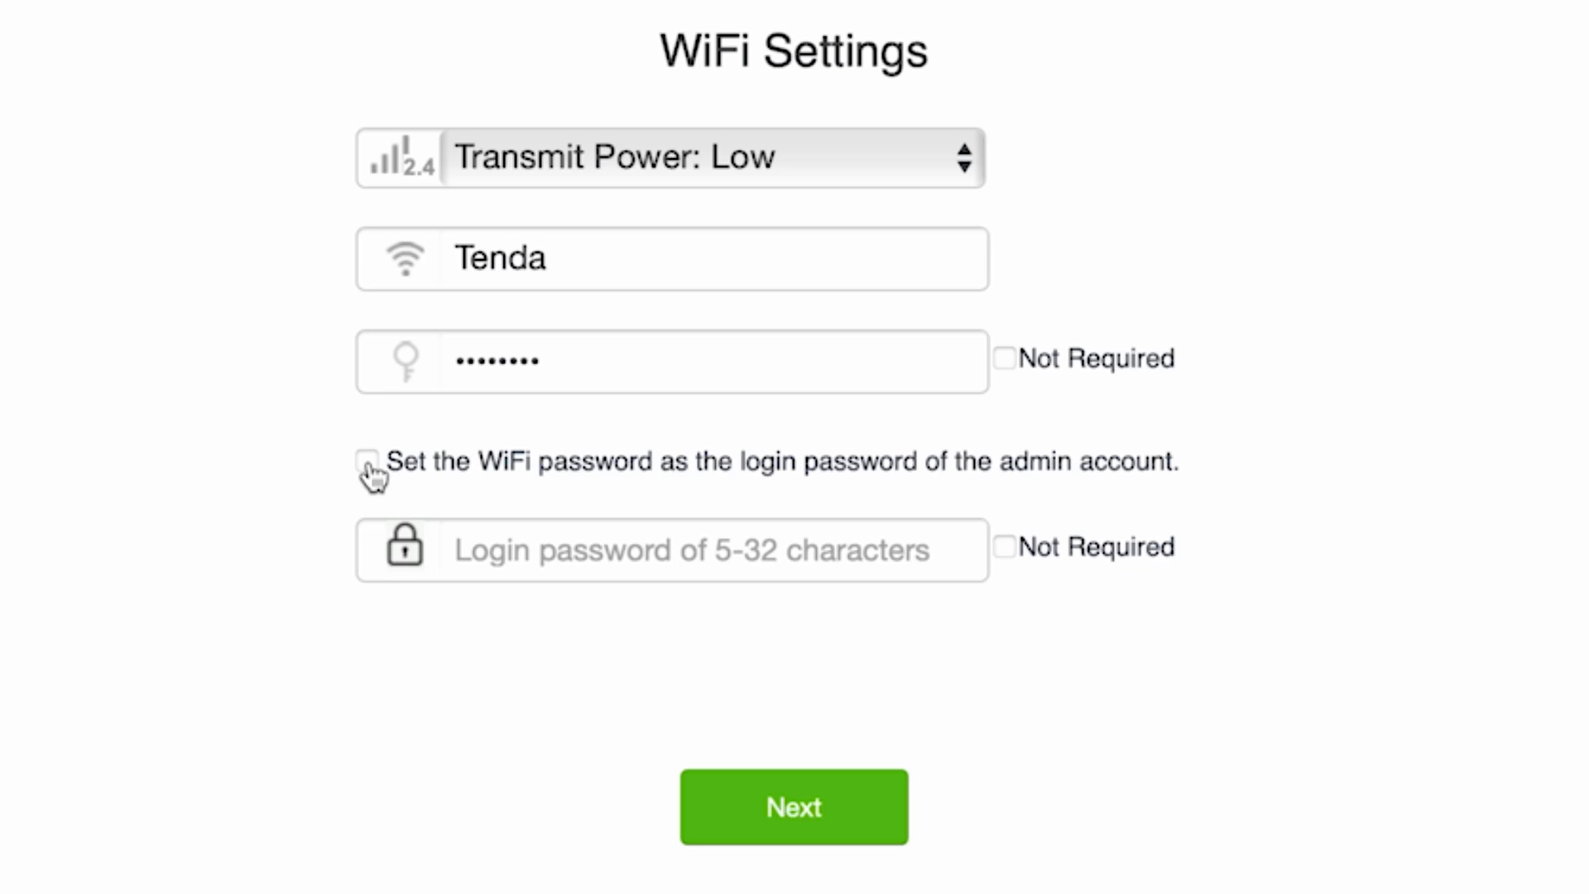
{"action": "left_click", "coordinate": [662, 563]}
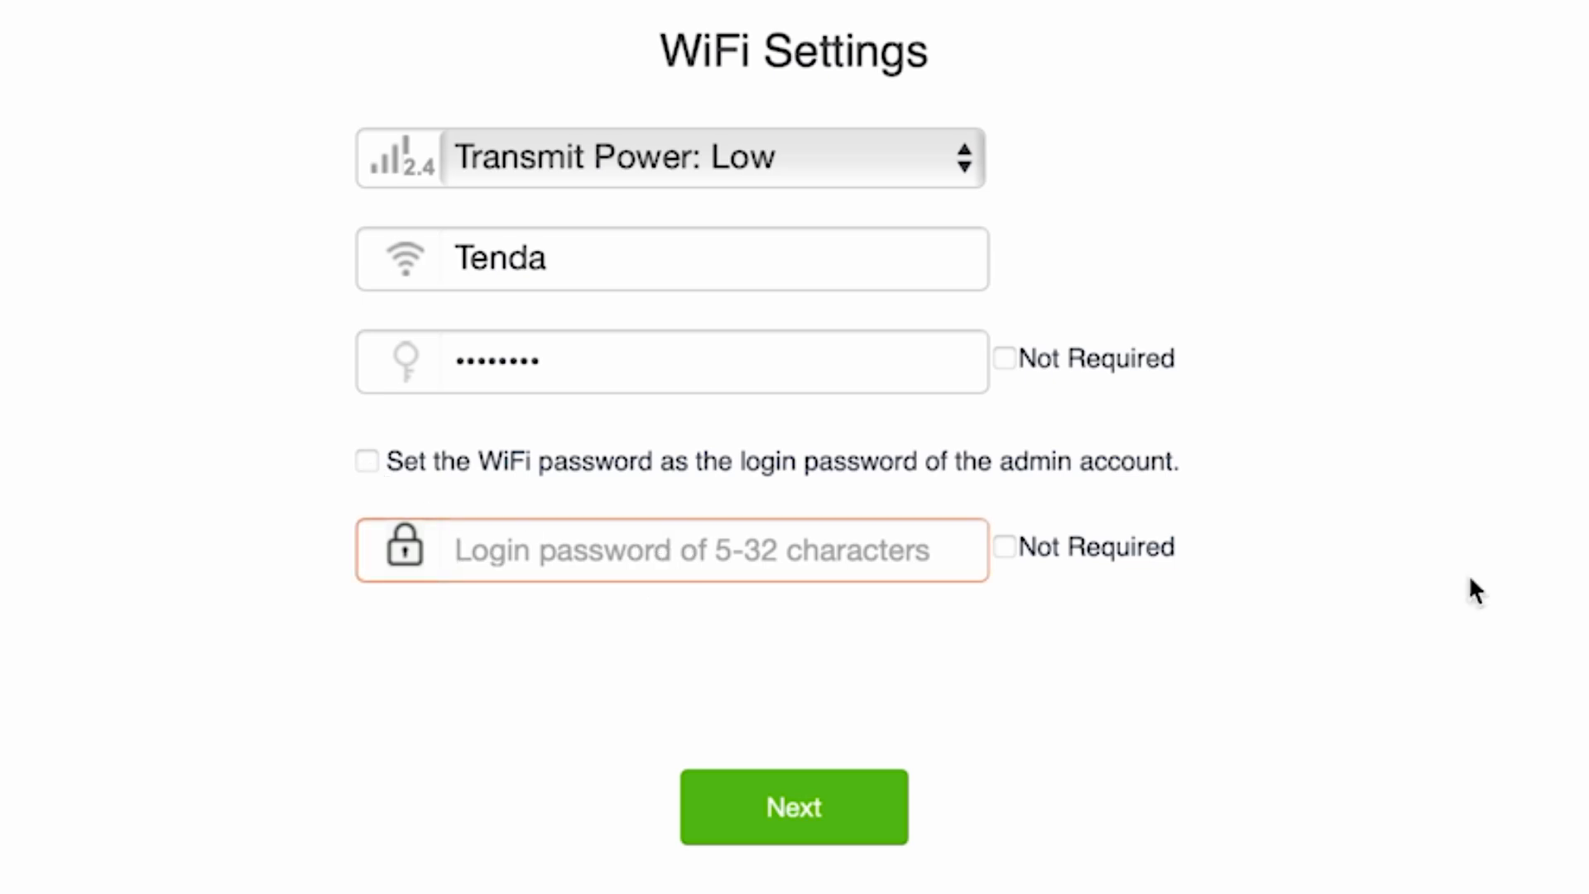
{"action": "type", "text": "password"}
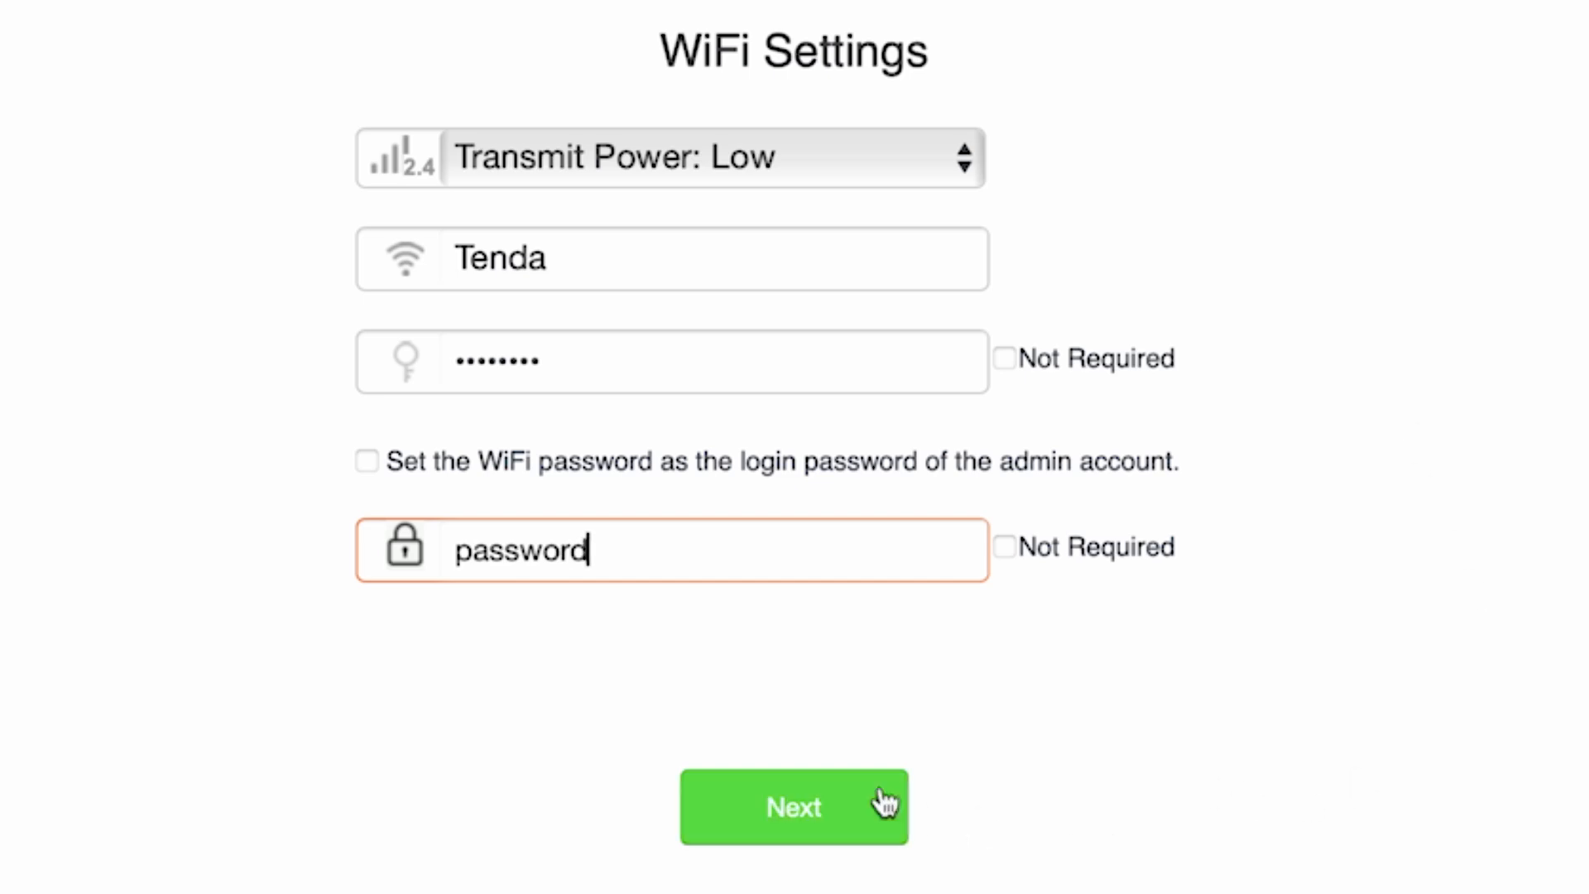
{"action": "left_click", "coordinate": [776, 803]}
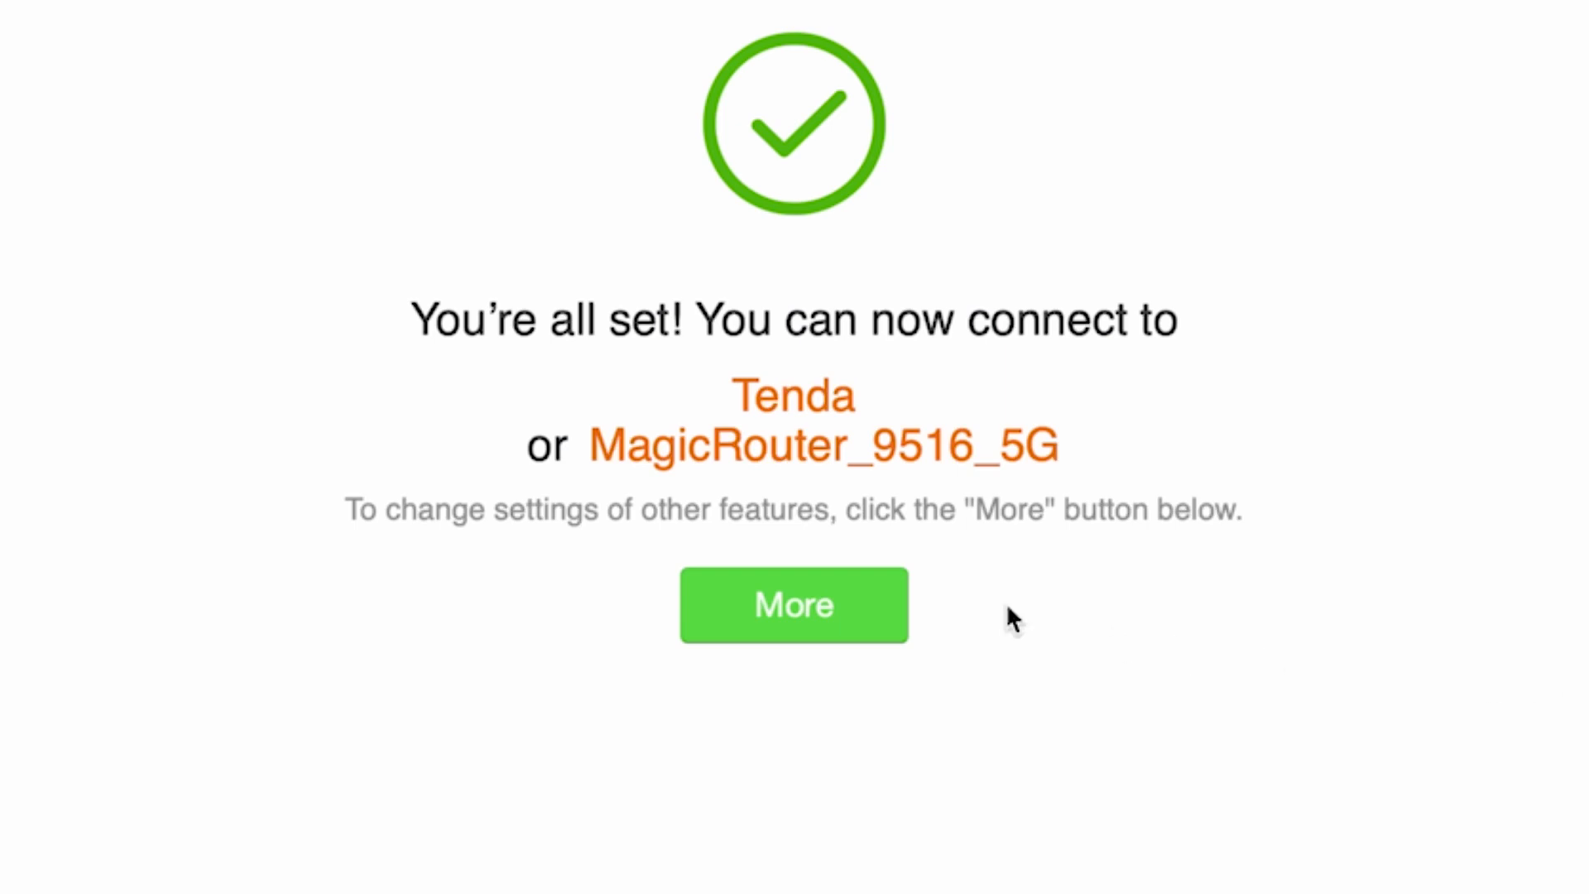
Step: Go to the router dashboard via More, leaving the interface language as English
{"action": "left_click", "coordinate": [749, 600]}
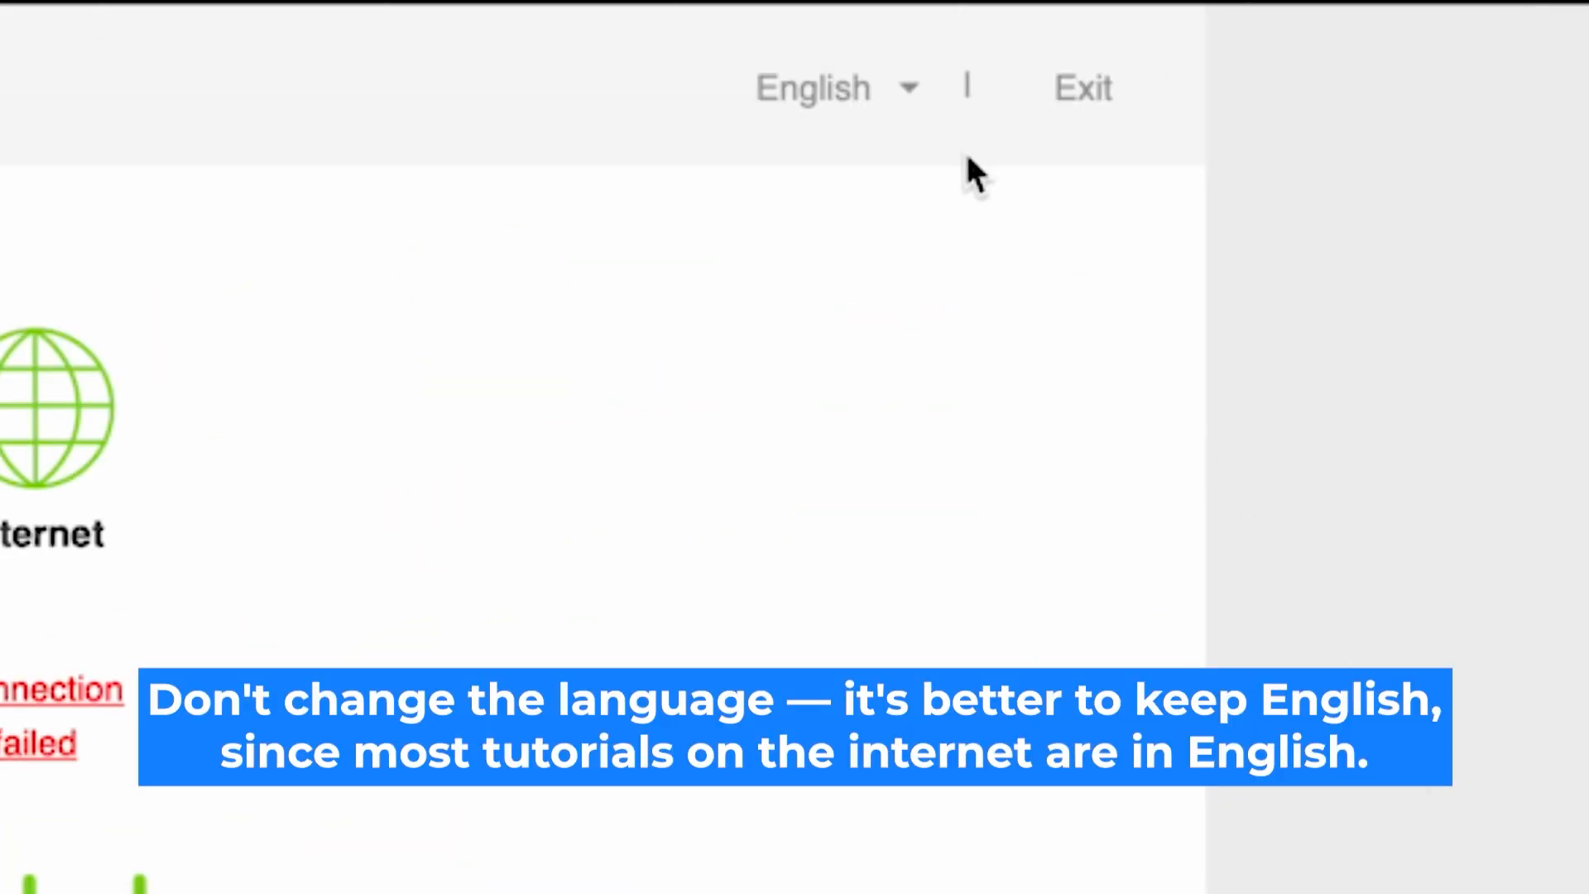
{"action": "left_click", "coordinate": [893, 92]}
{"action": "left_click", "coordinate": [903, 100]}
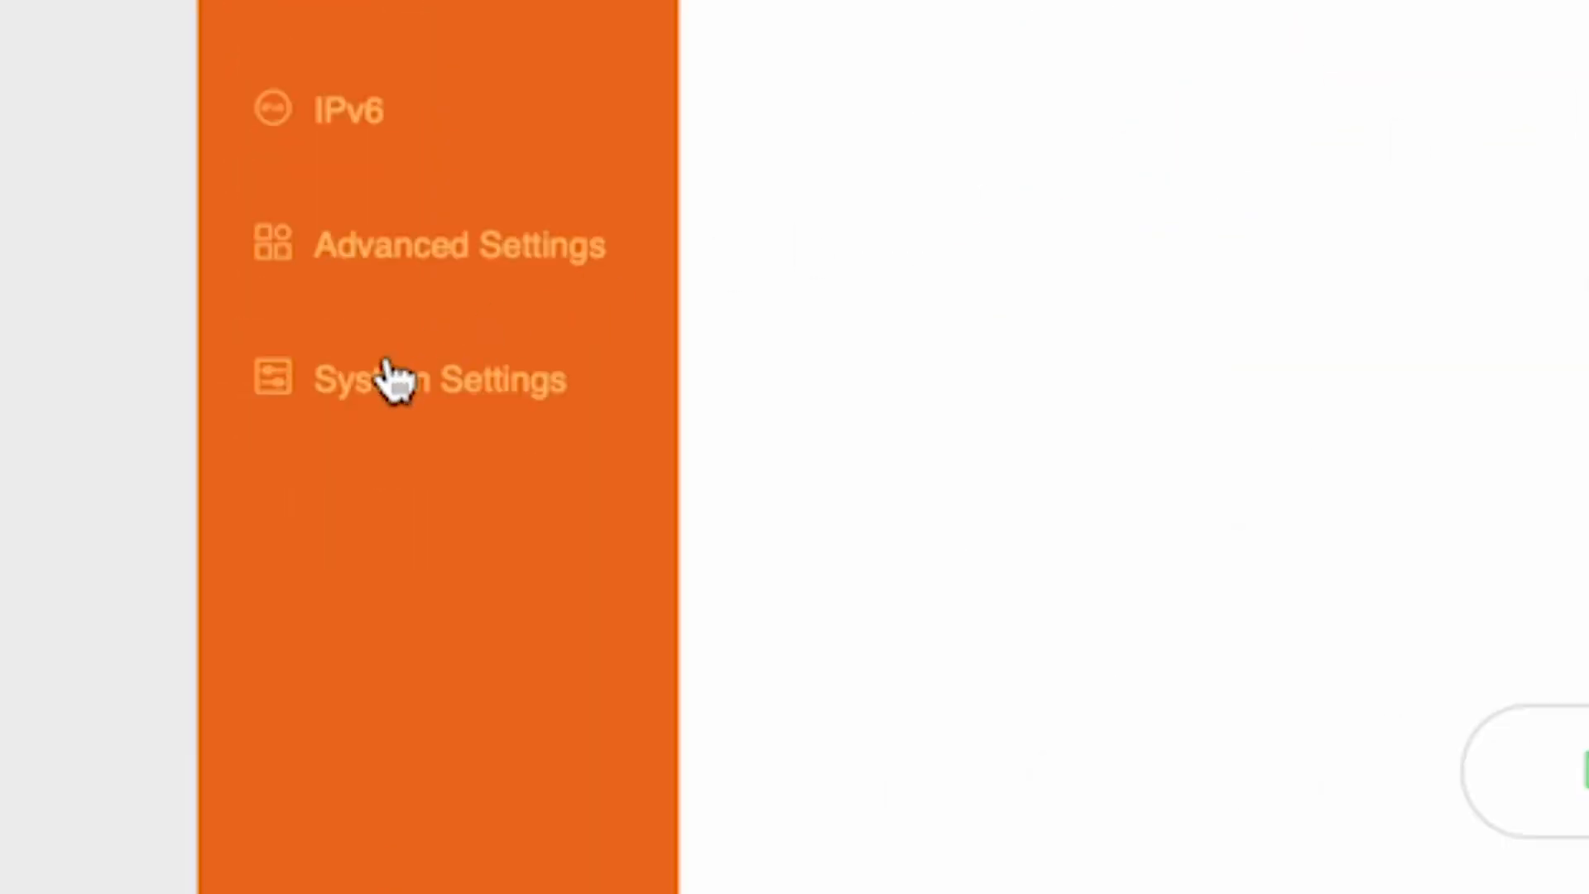
Step: Reboot the router from System Settings > Reboot and Reset
{"action": "left_click", "coordinate": [395, 381]}
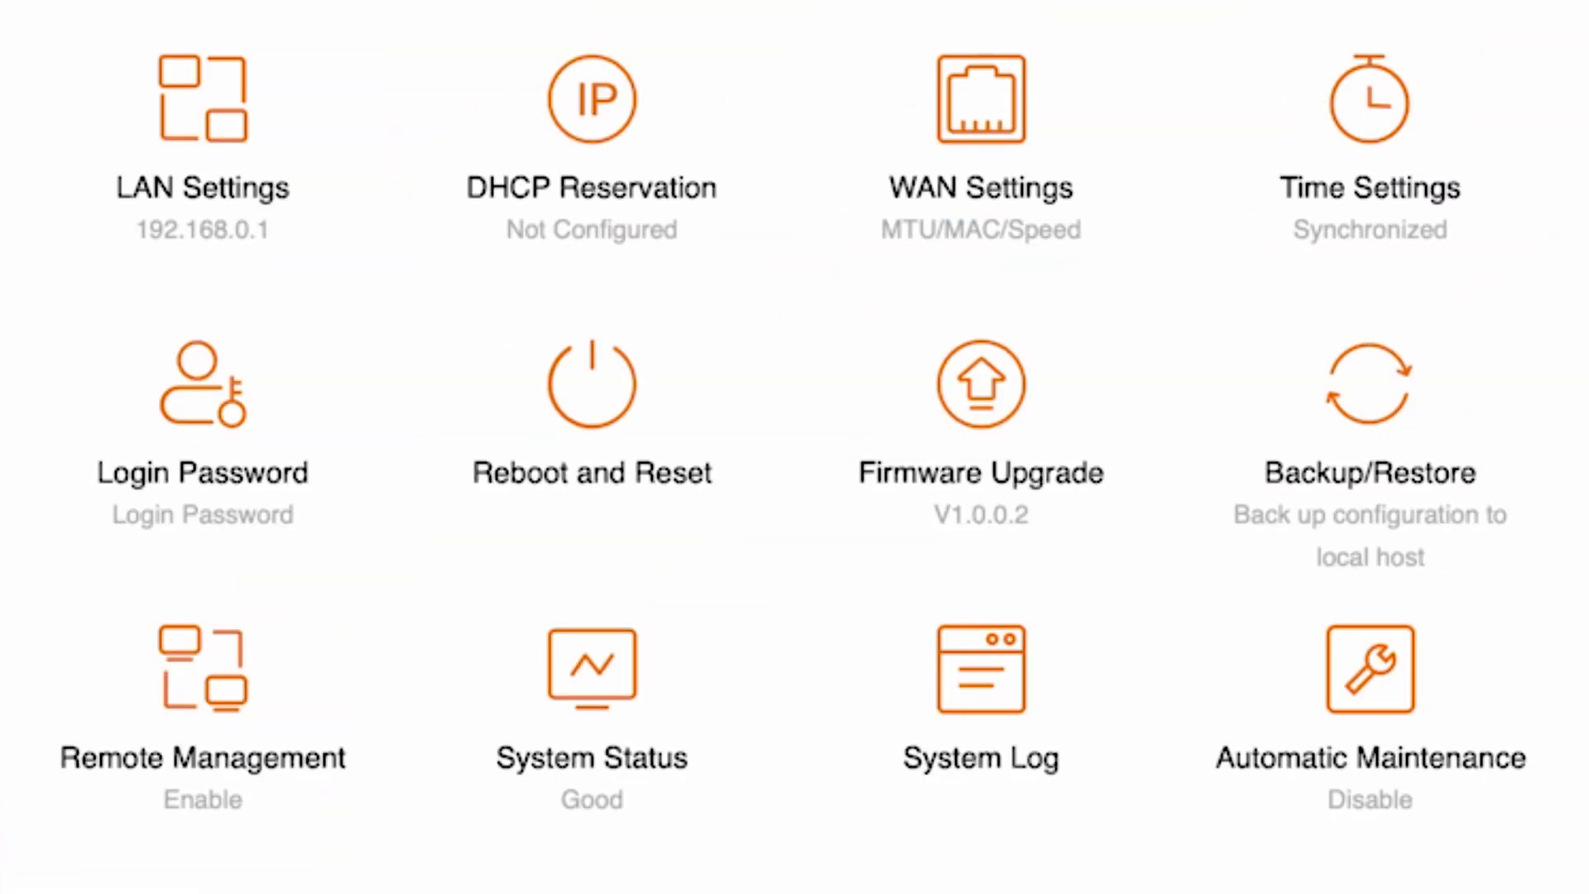
{"action": "left_click", "coordinate": [589, 411]}
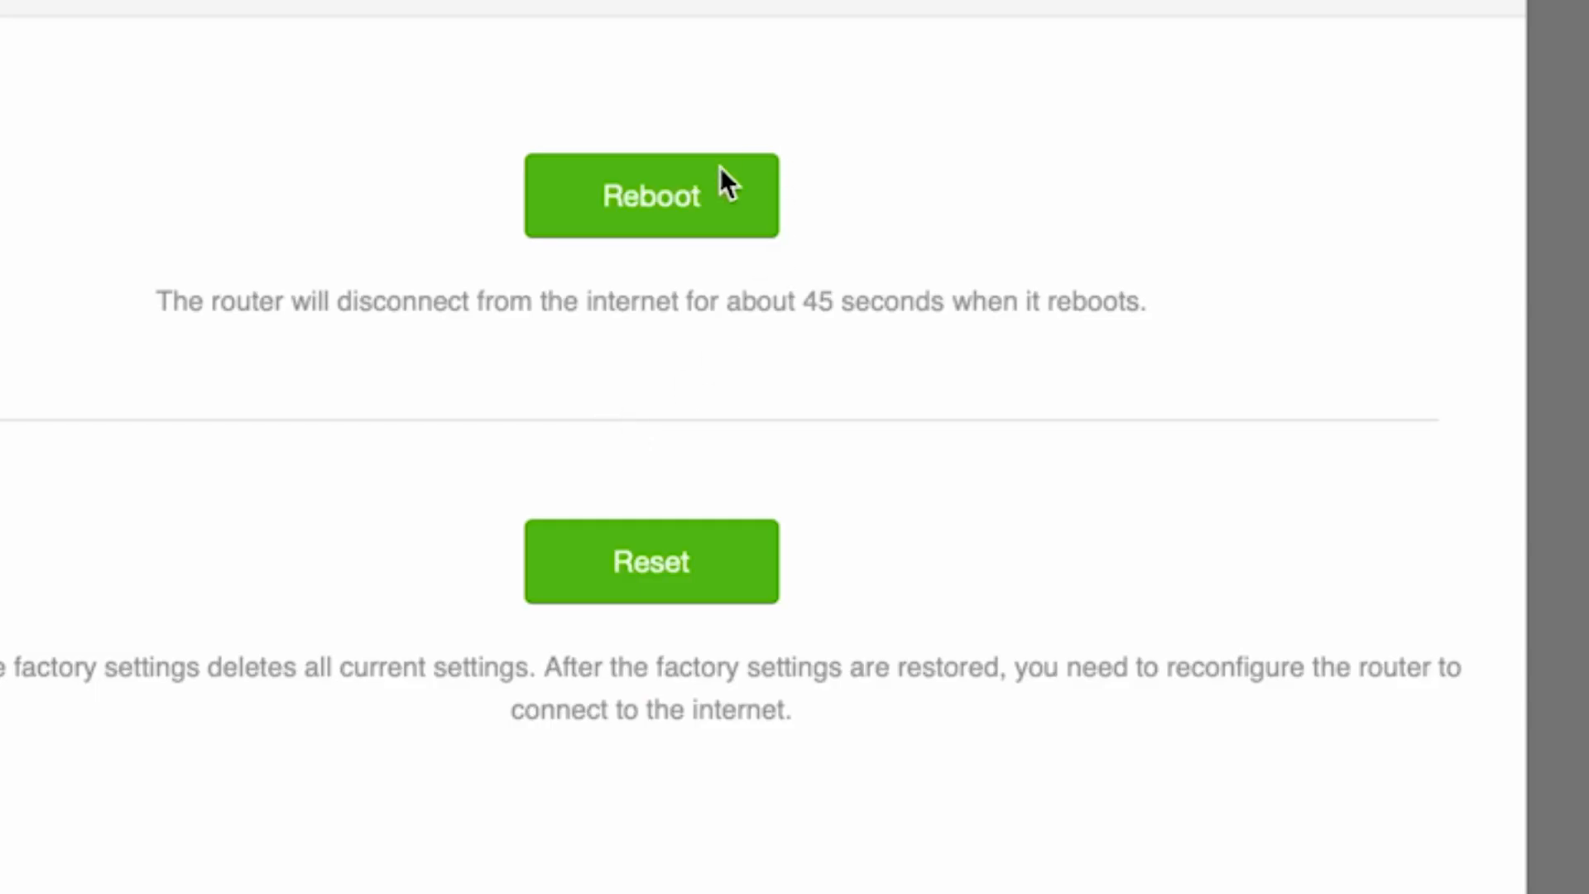
{"action": "left_click", "coordinate": [663, 202]}
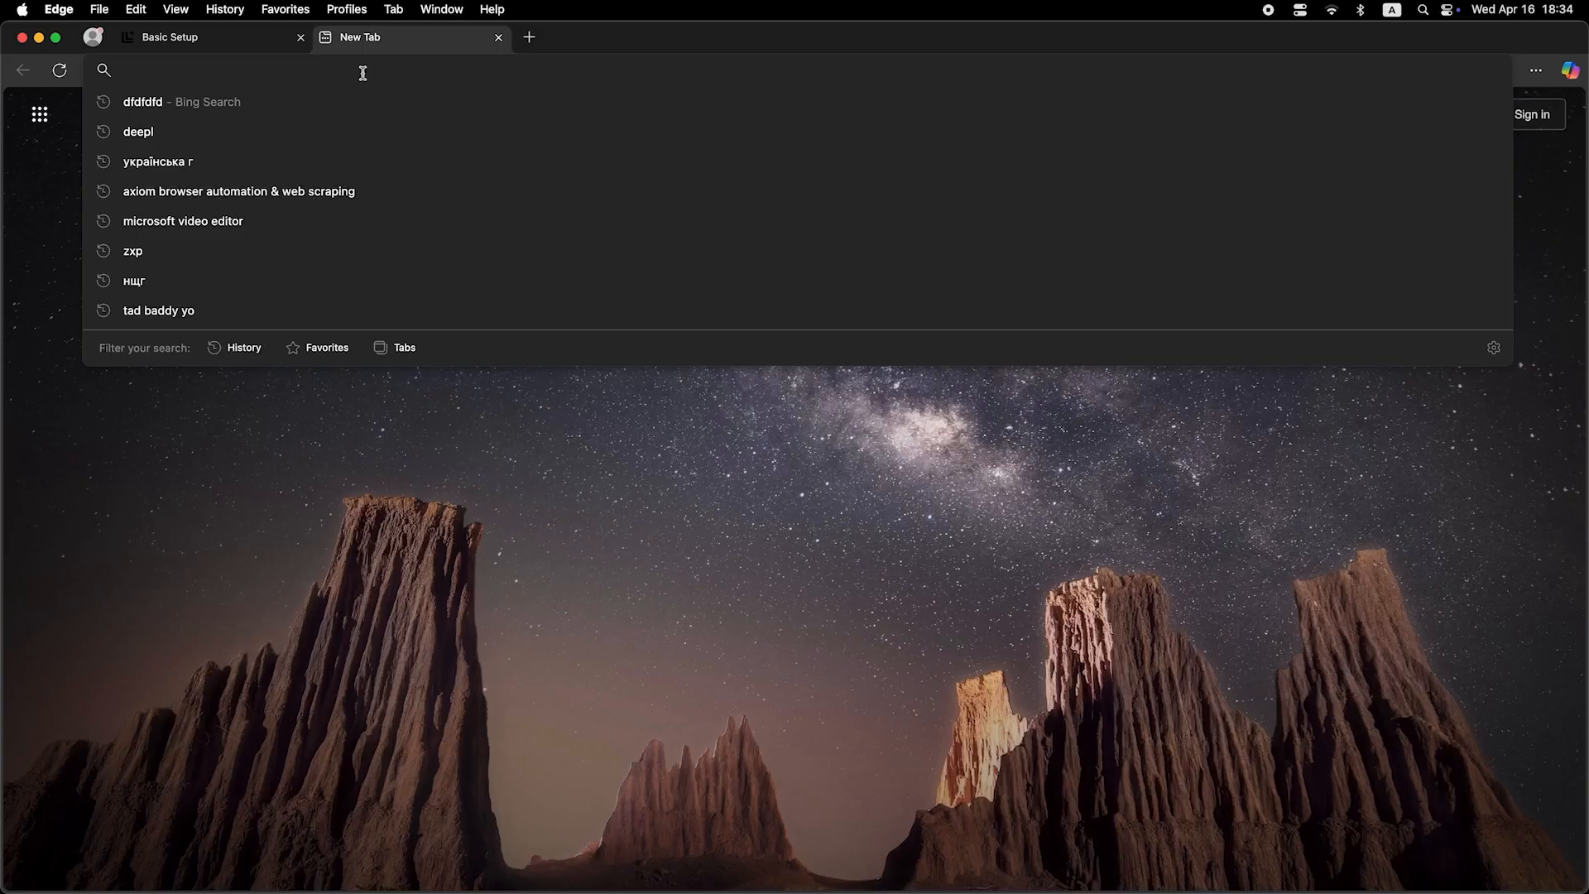
Step: Search 'dfdfdfdf' in a new Edge tab to test the internet connection
{"action": "type", "text": "dfdfdfdf"}
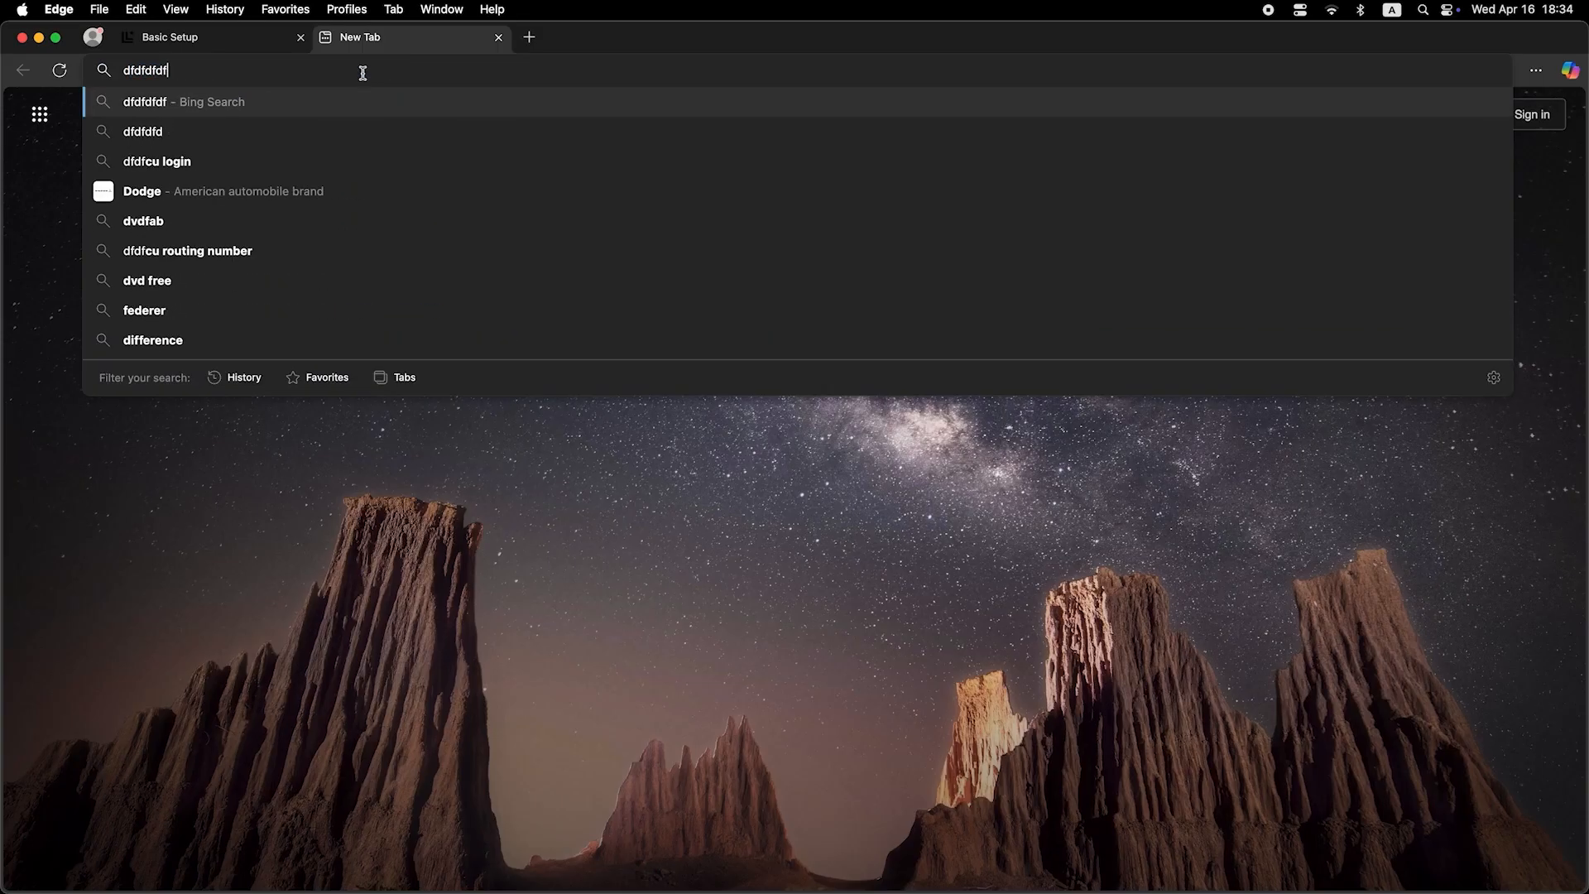
{"action": "key", "text": "Return"}
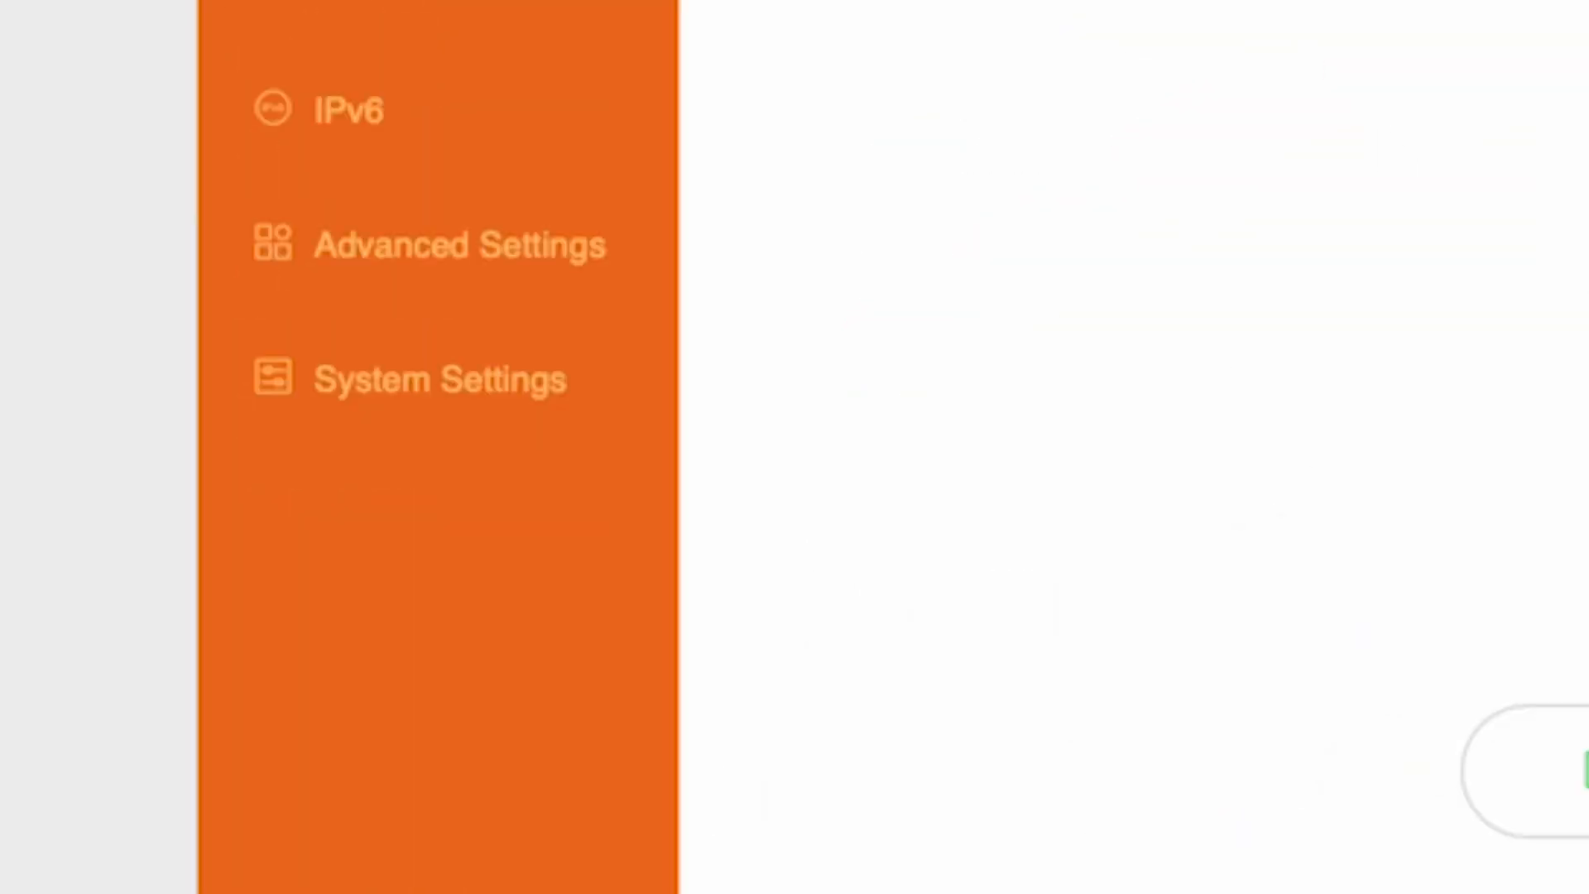
Step: Set the WAN MAC Address to Clone local MAC address, save, and reboot again
{"action": "left_click", "coordinate": [449, 396]}
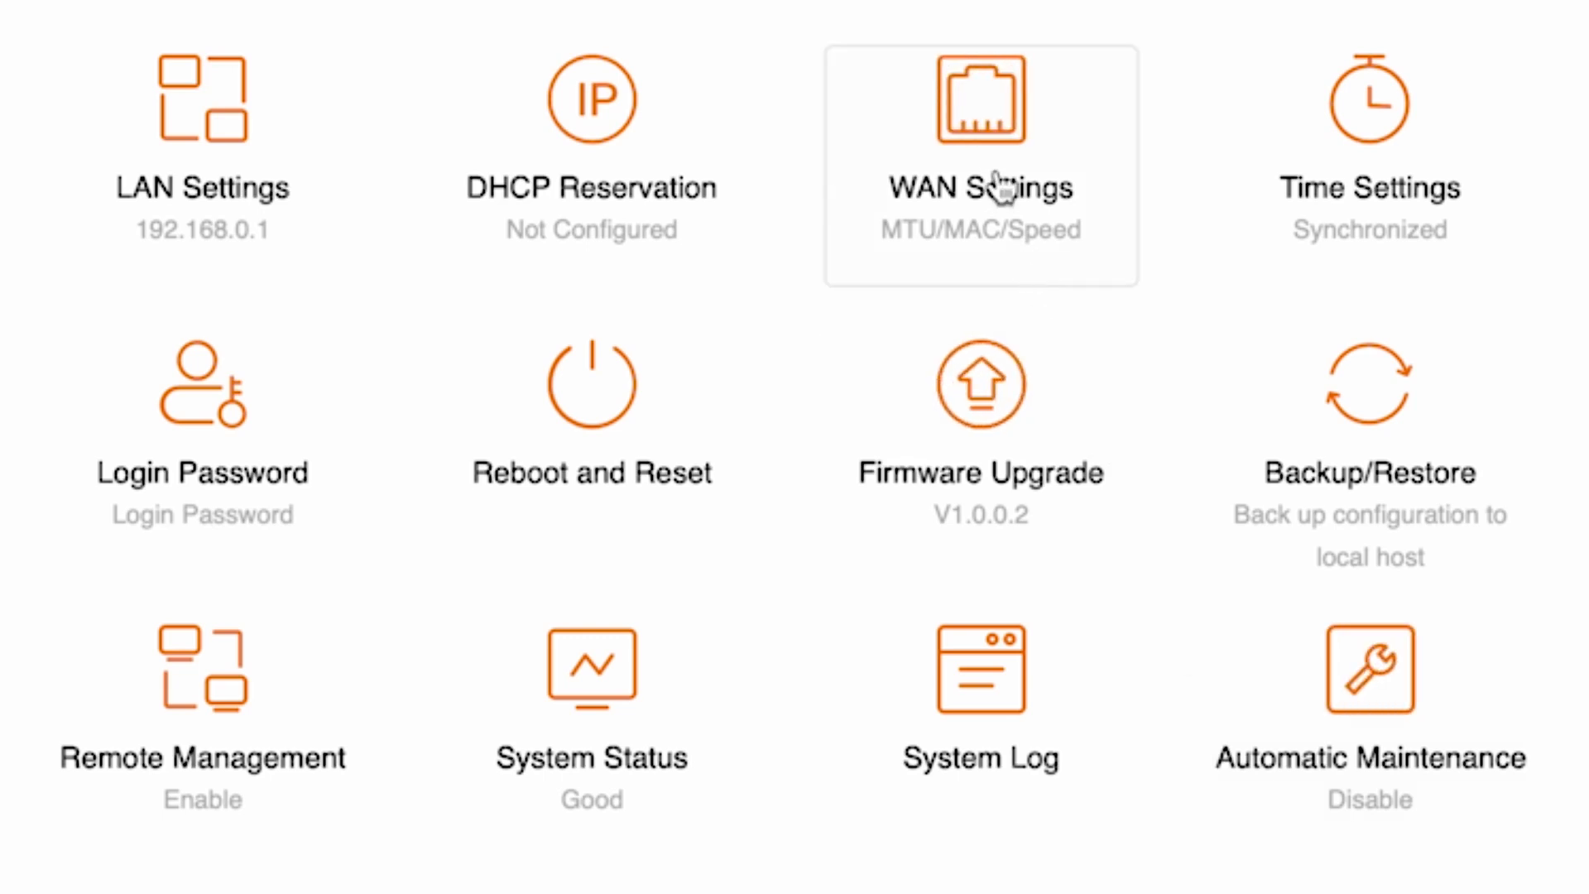
{"action": "left_click", "coordinate": [1023, 135]}
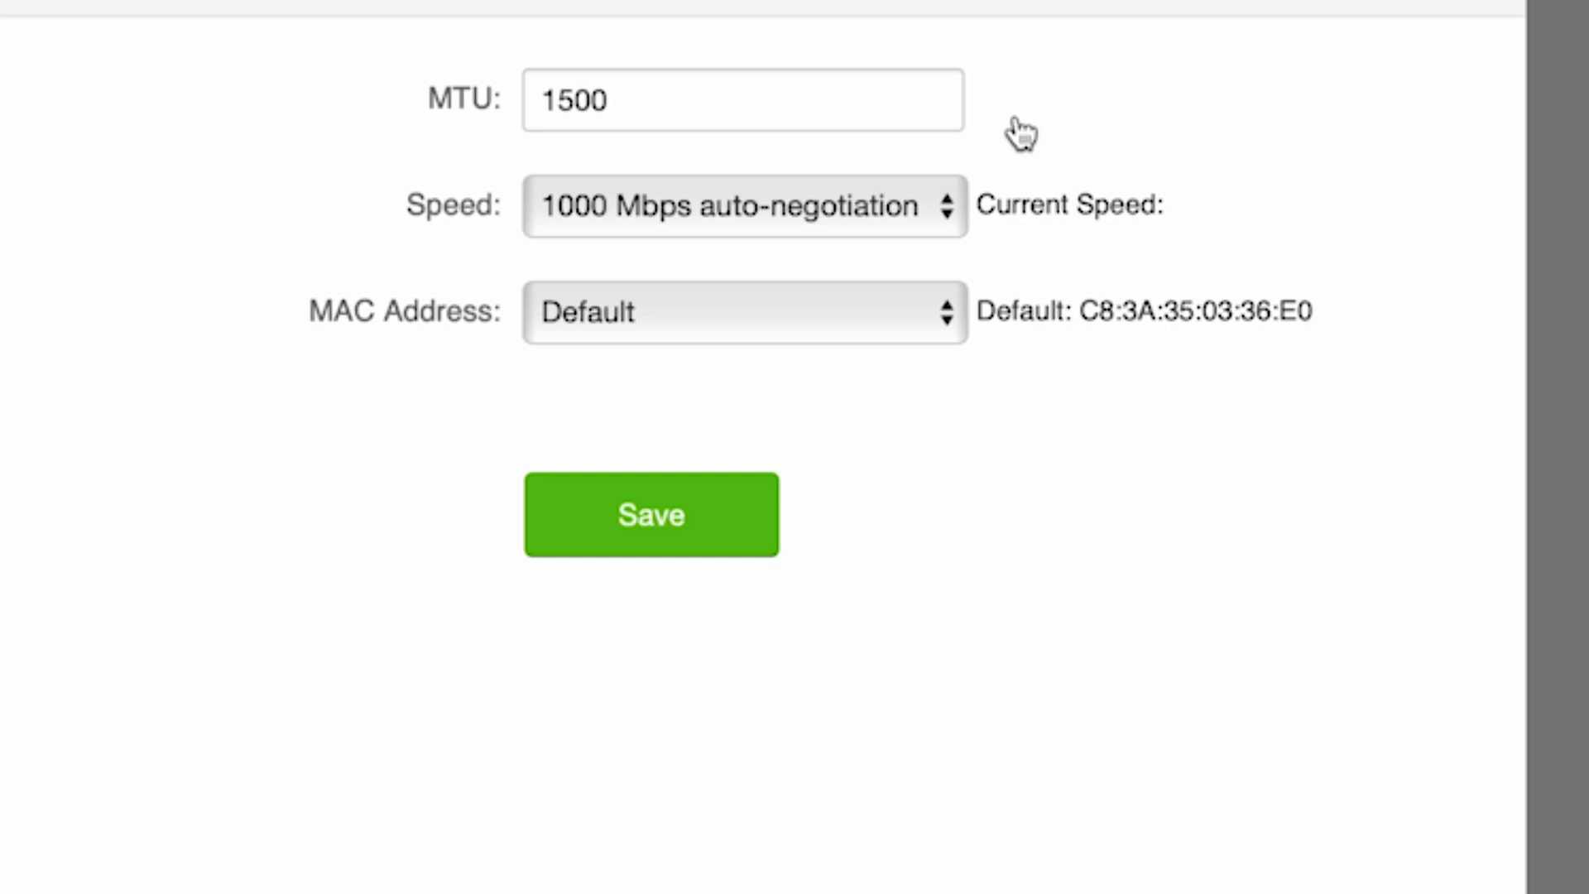
{"action": "left_click", "coordinate": [916, 314]}
{"action": "left_click", "coordinate": [799, 356]}
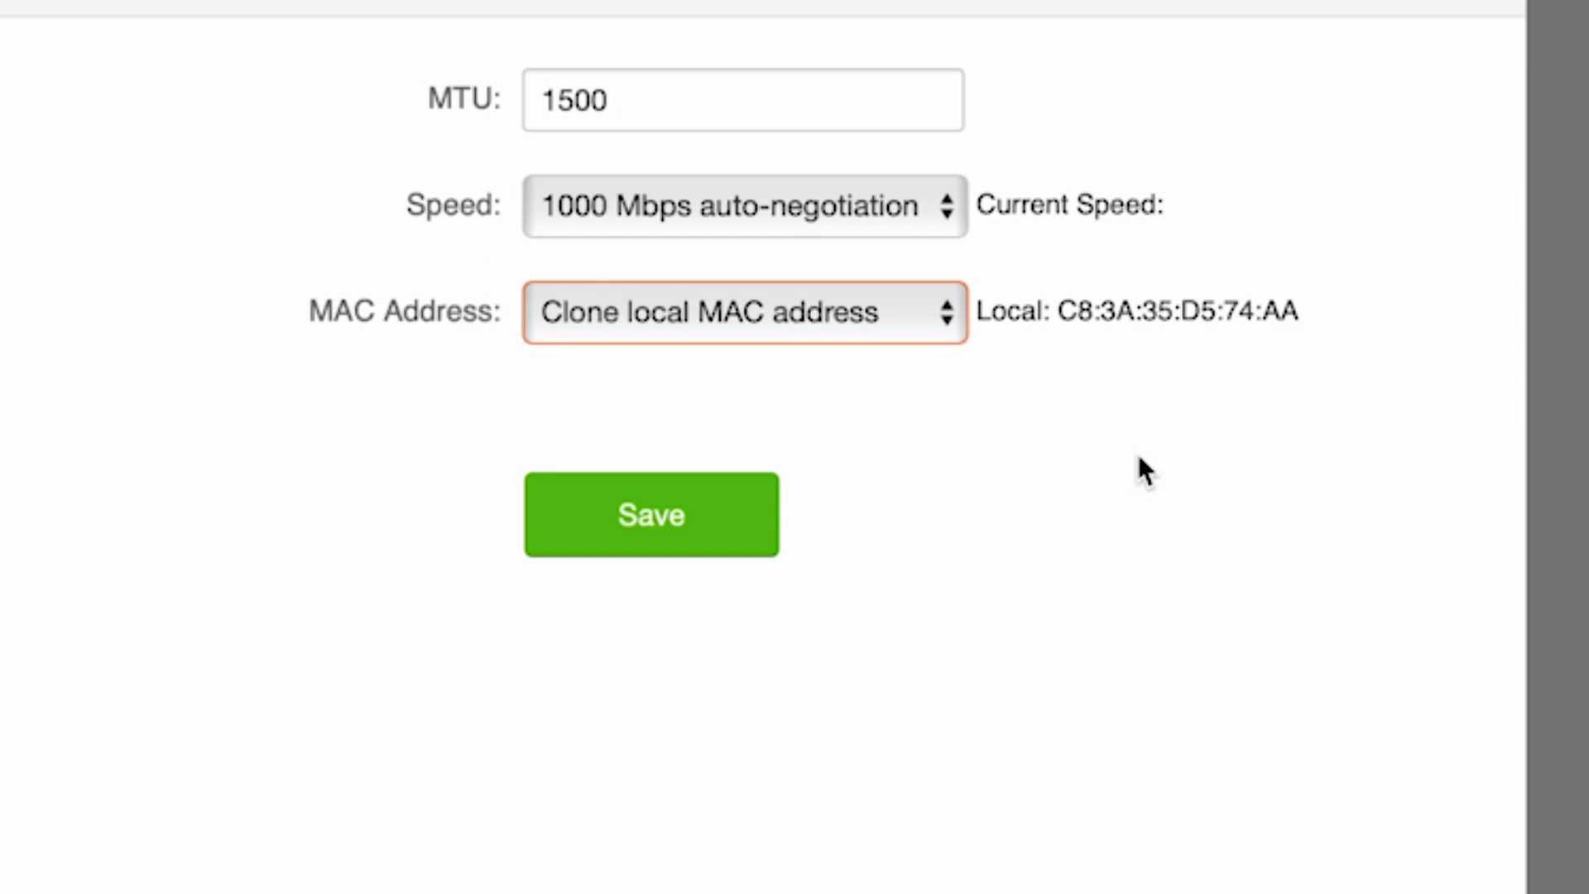
{"action": "left_click", "coordinate": [663, 524]}
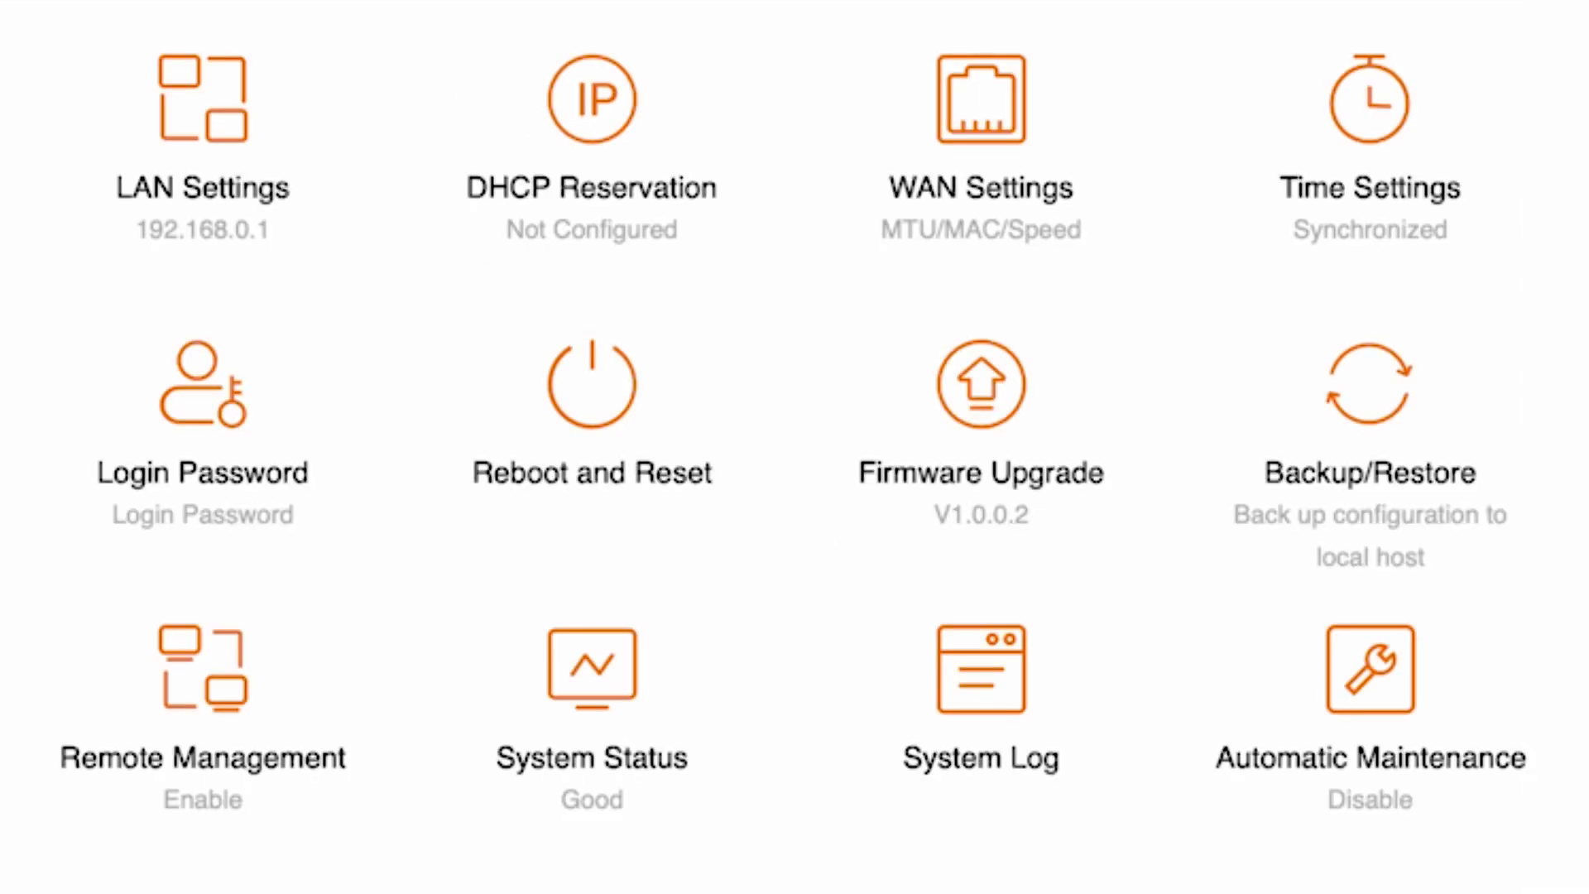
{"action": "left_click", "coordinate": [646, 407]}
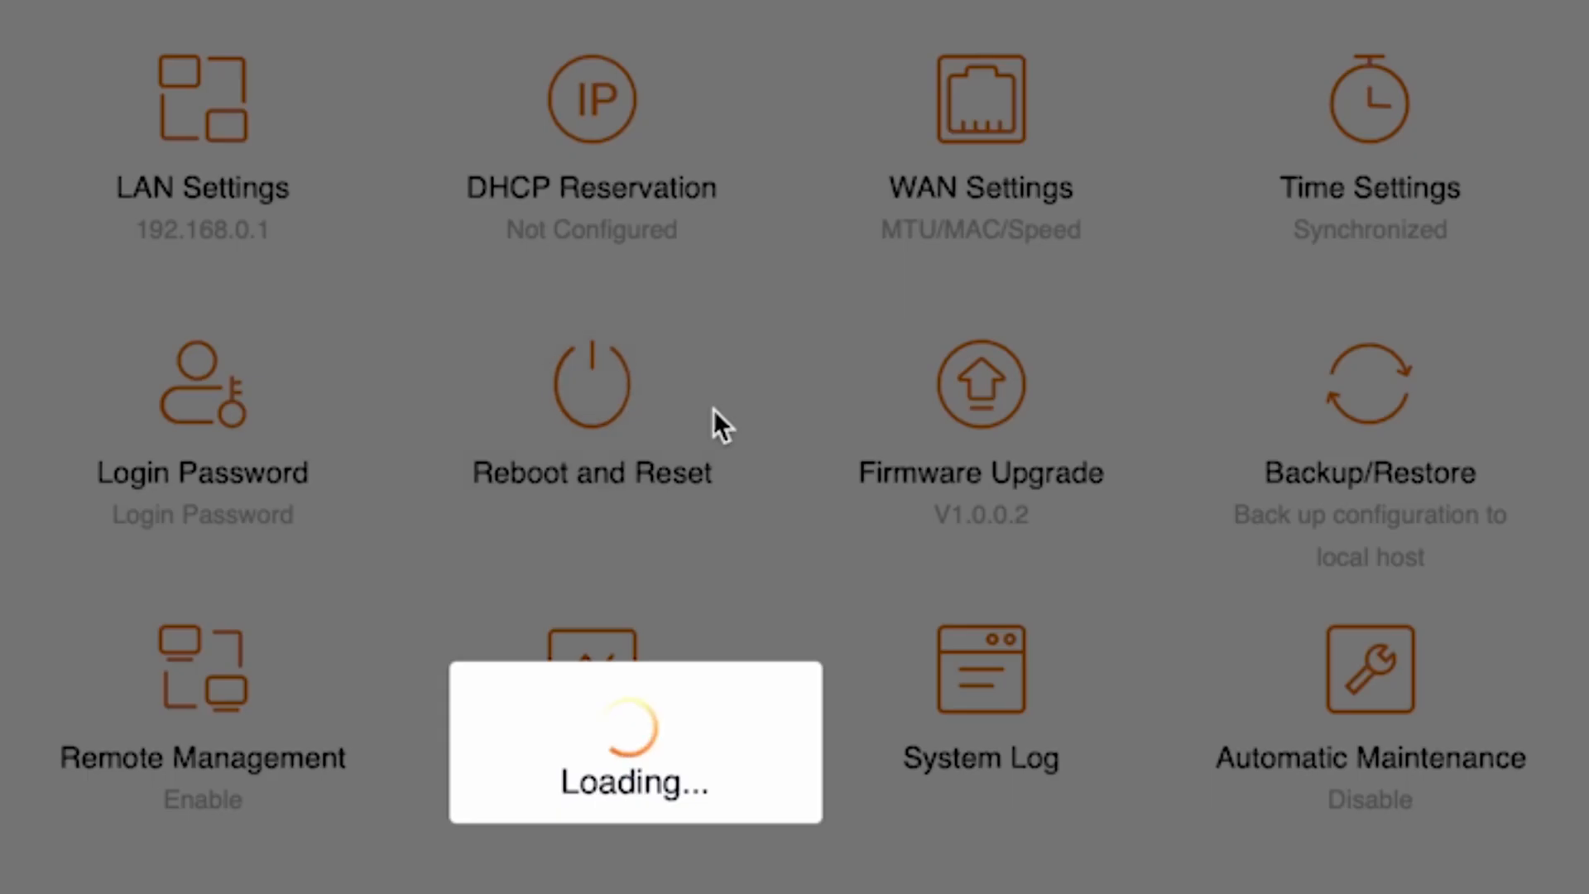
{"action": "left_click", "coordinate": [669, 181]}
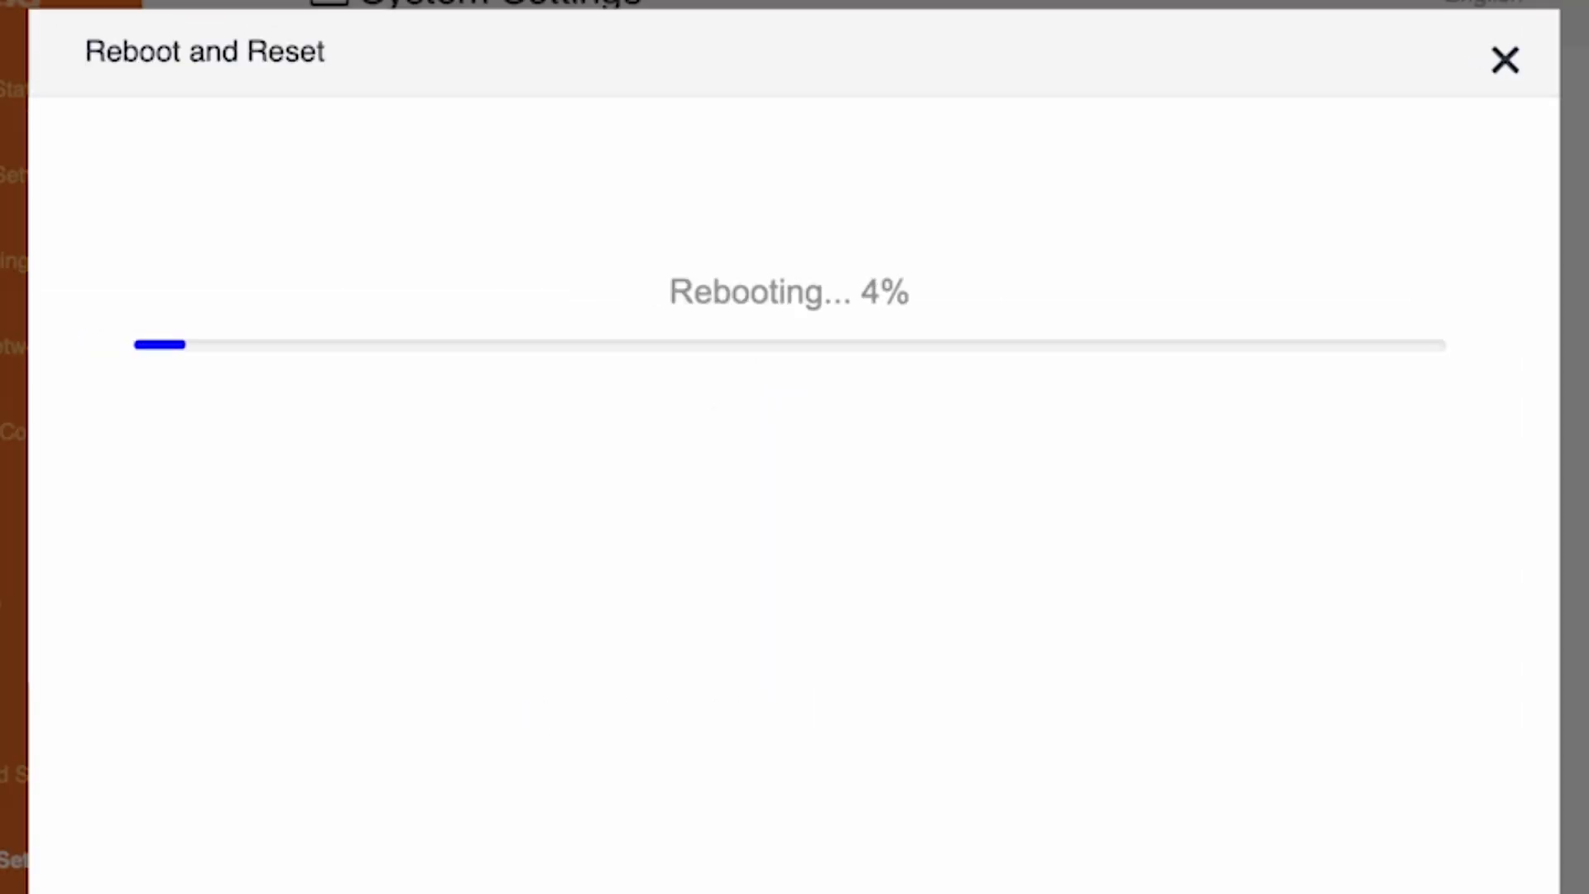